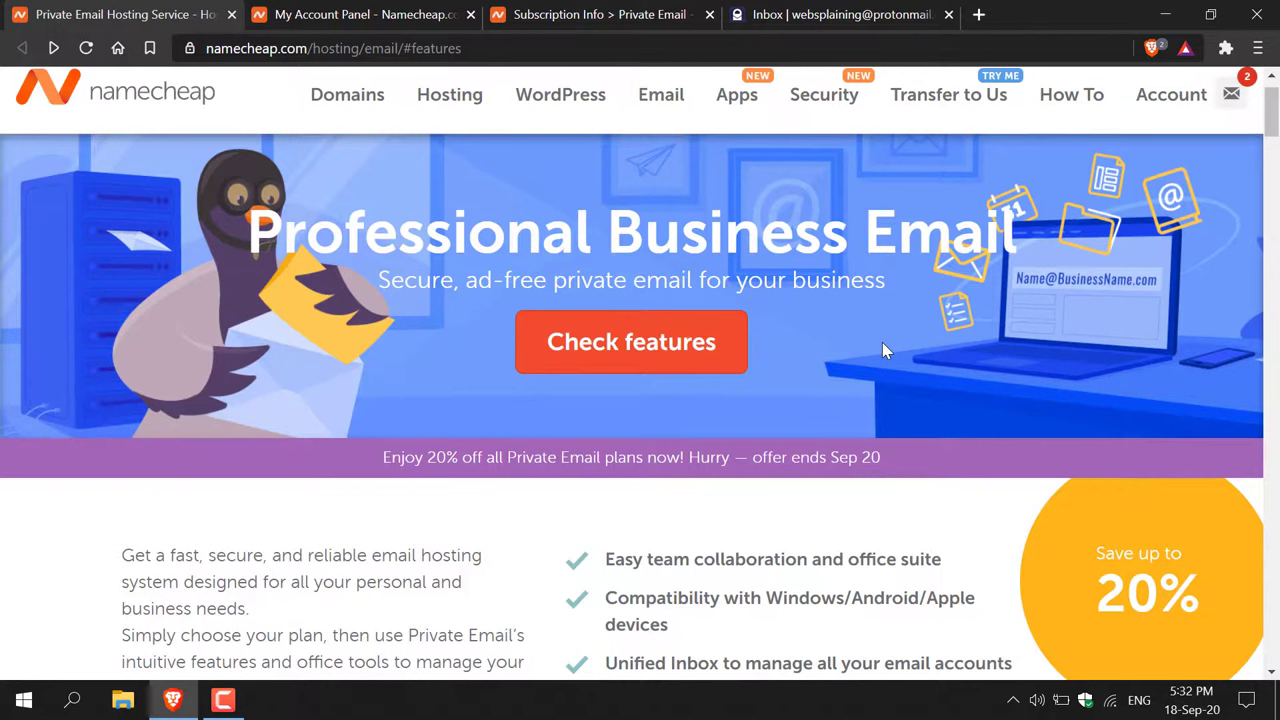
- Compare the plans' Yearly prices, then switch back to the €0.00/mo free Trial pricing
left_click(563, 48)
left_click(565, 110)
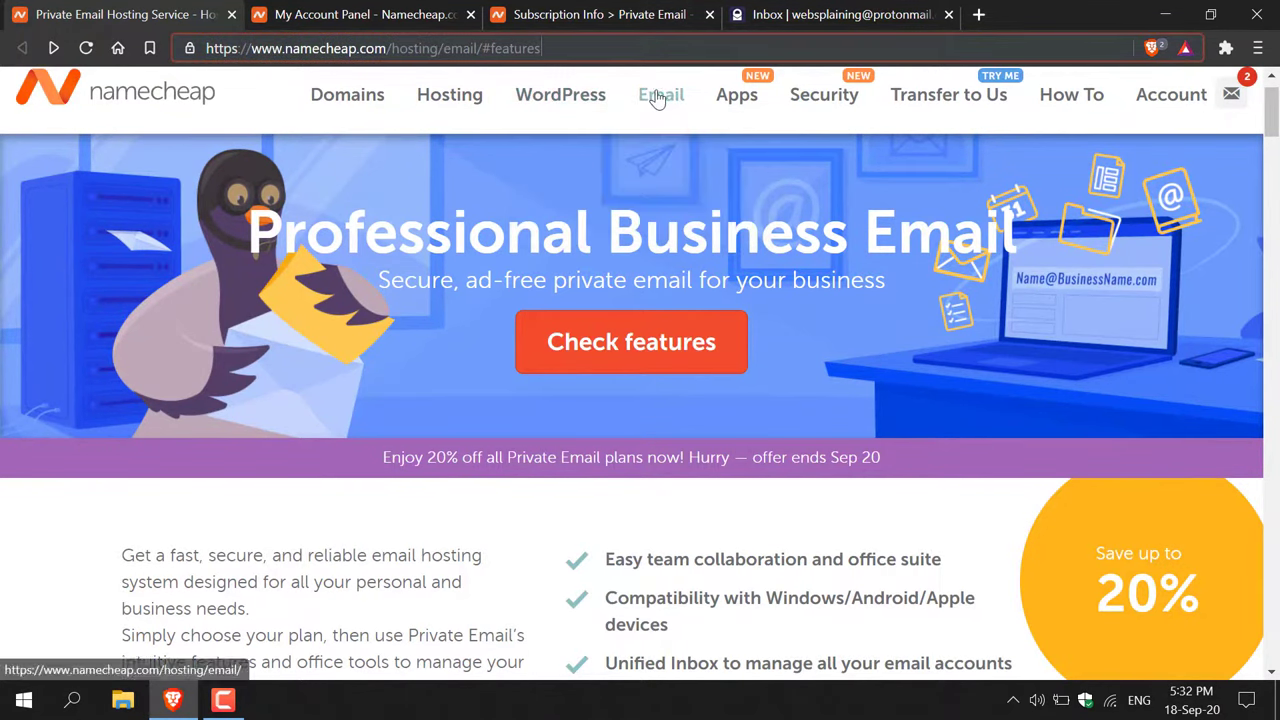
left_click(879, 318)
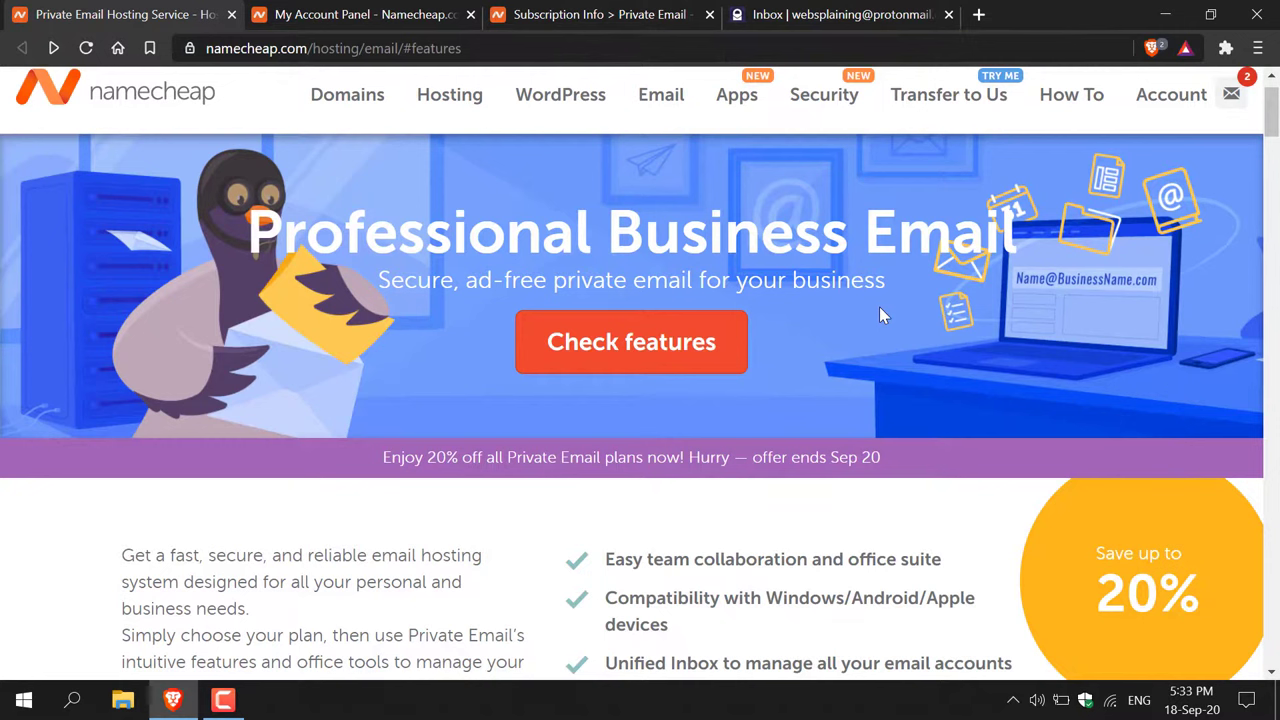
scroll(882, 316, "down", 5)
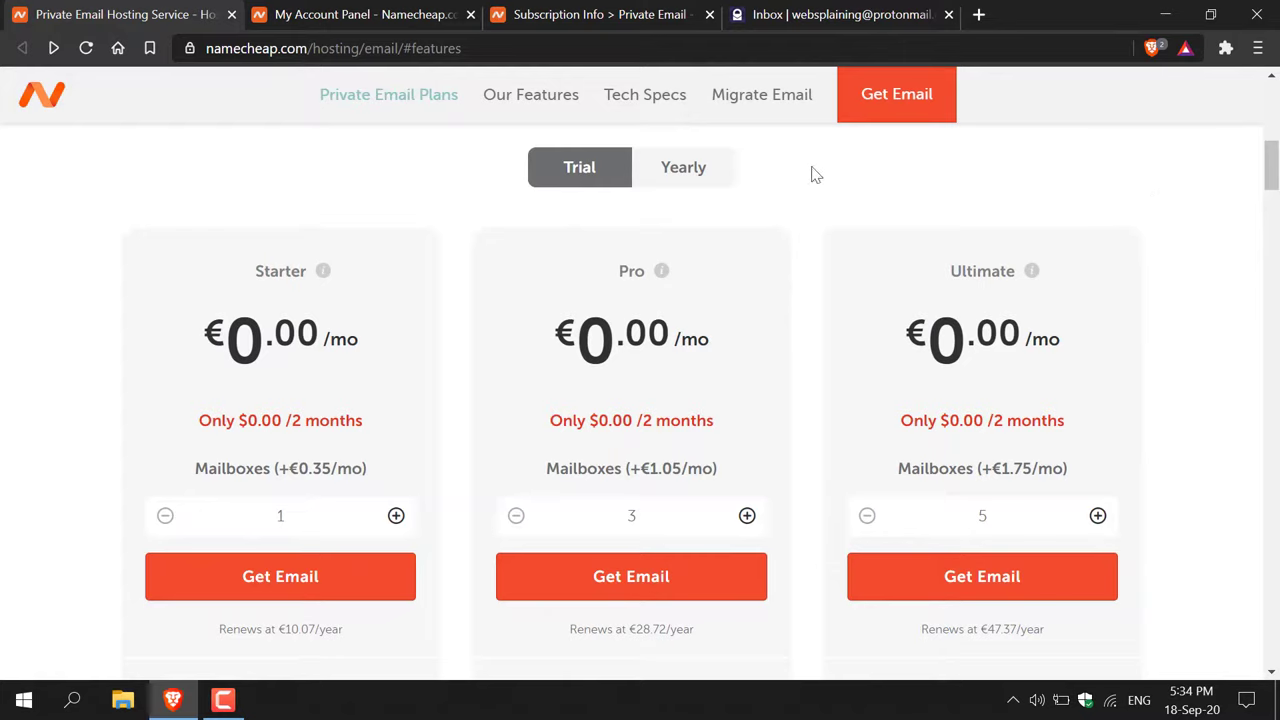
left_click(697, 178)
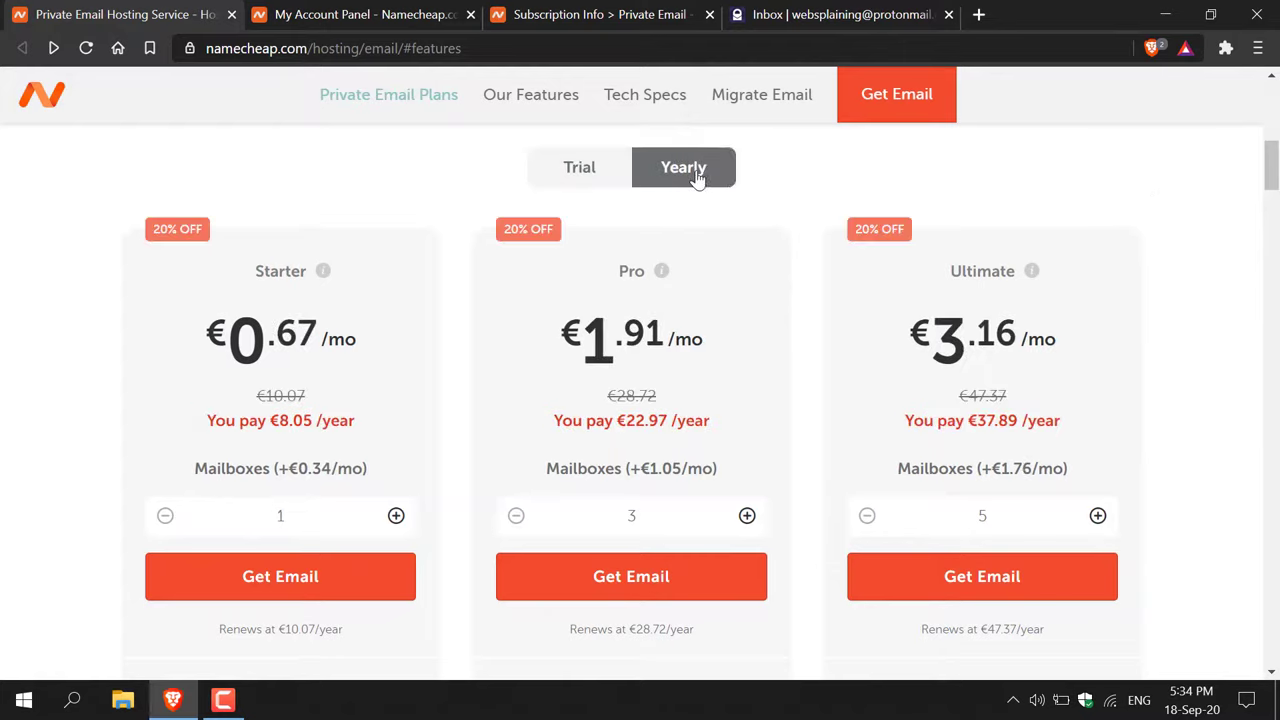
left_click(590, 180)
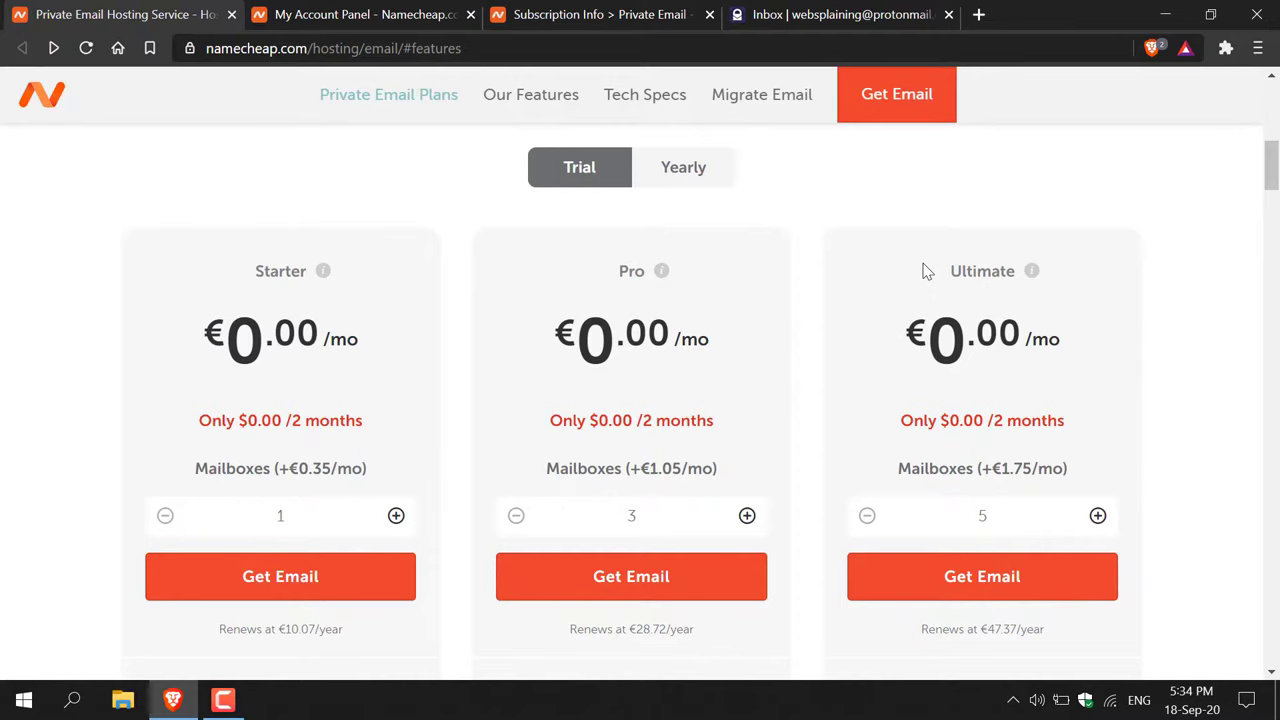
- Review the Starter, Pro and Ultimate feature lists in the plan comparison
scroll(360, 468, "down", 1)
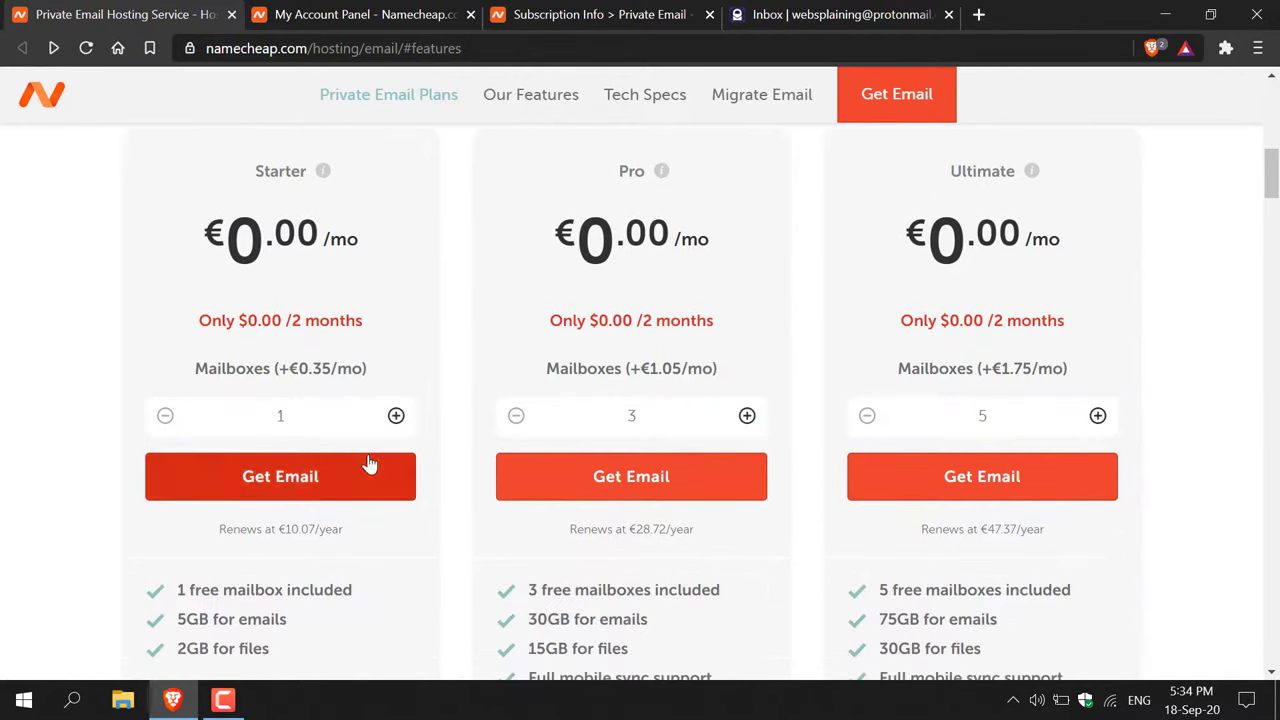
scroll(340, 576, "down", 1)
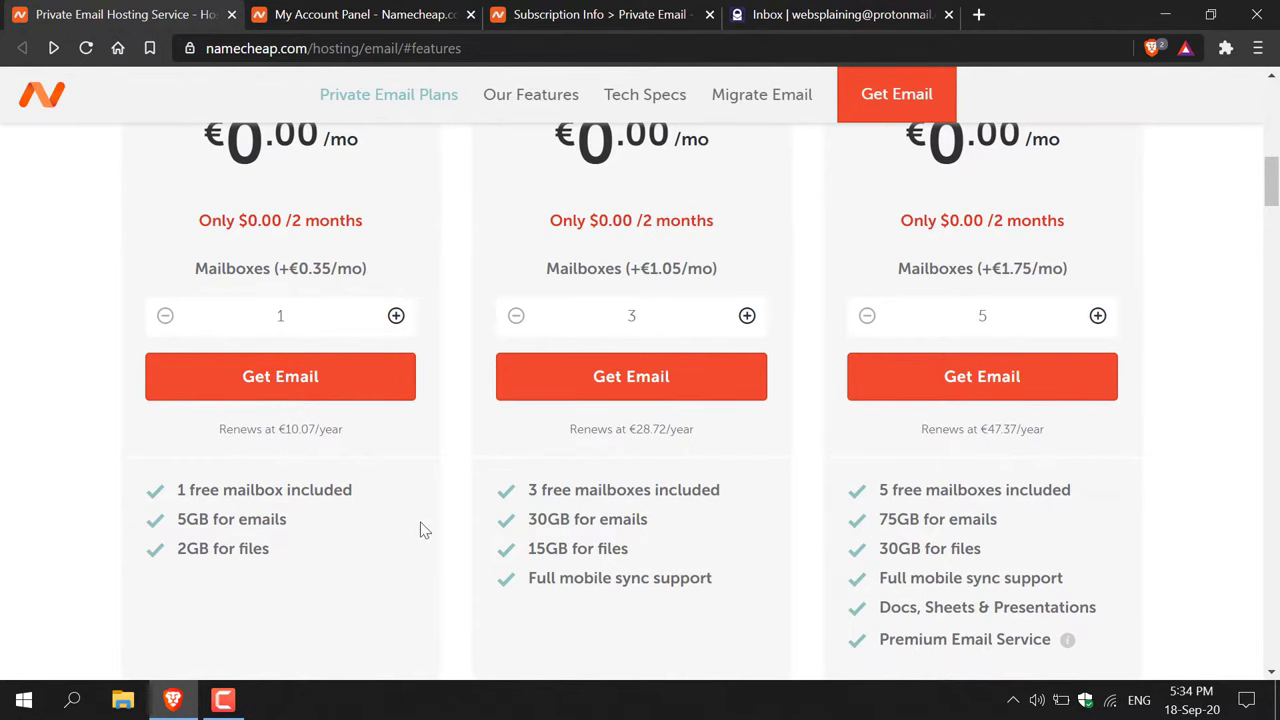
scroll(480, 505, "up", 1)
scroll(610, 460, "down", 1)
scroll(1143, 553, "up", 2)
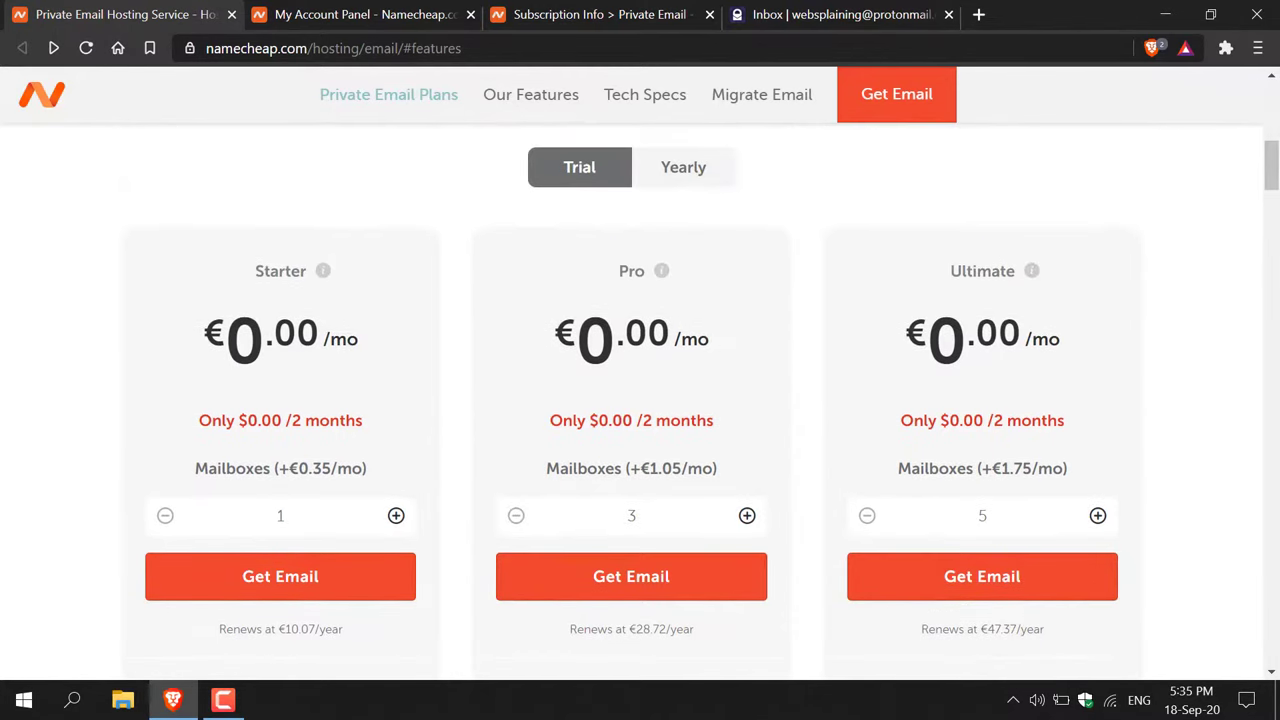
scroll(1003, 343, "down", 2)
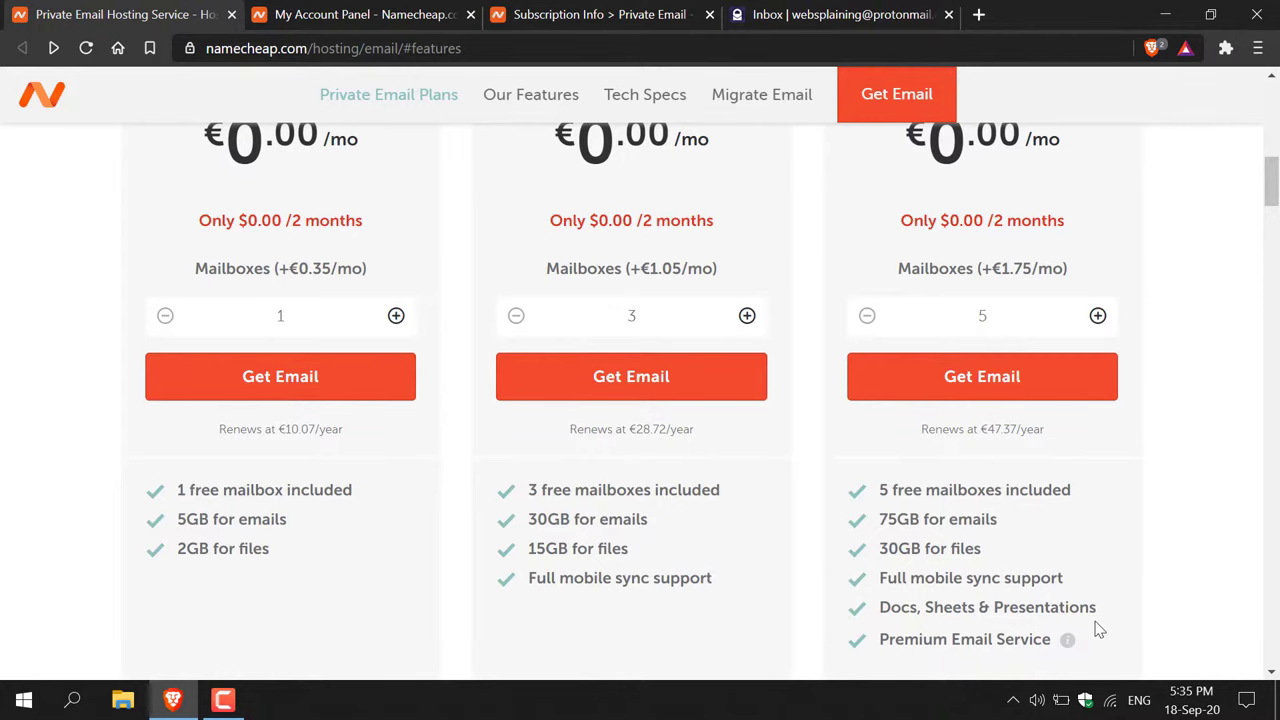
scroll(1100, 635, "up", 2)
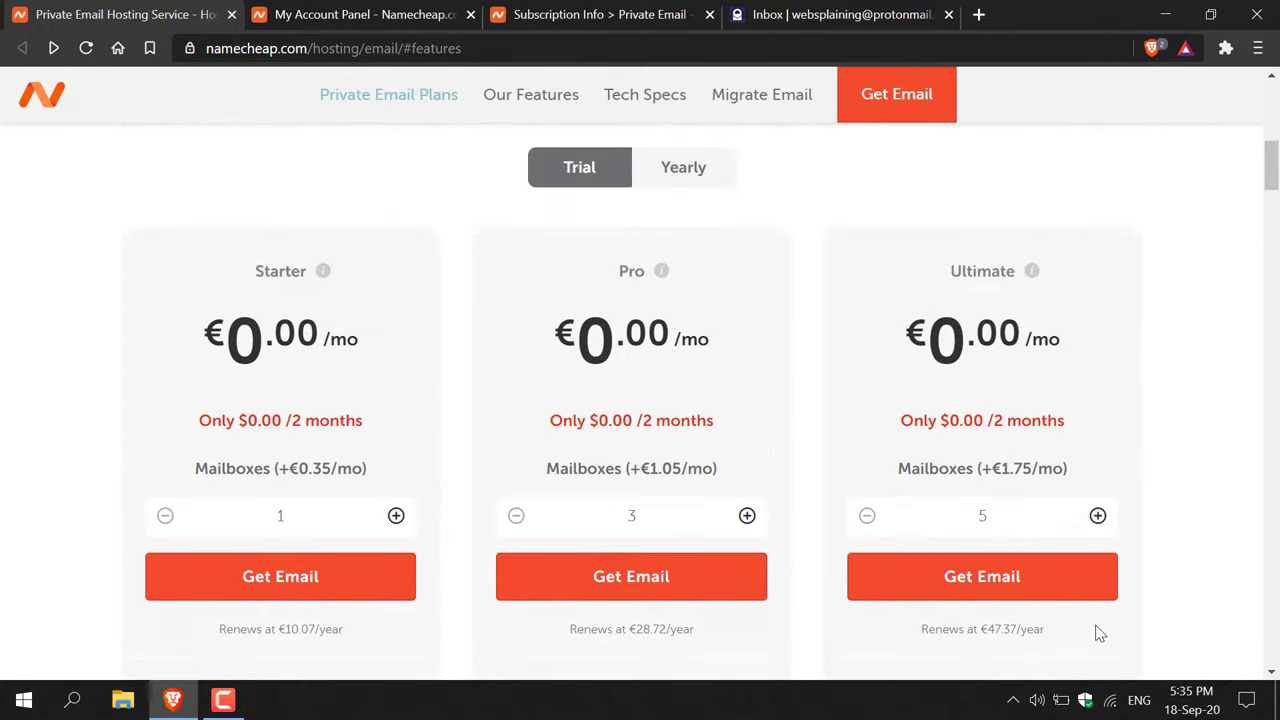
scroll(1097, 634, "down", 3)
scroll(1000, 600, "up", 2)
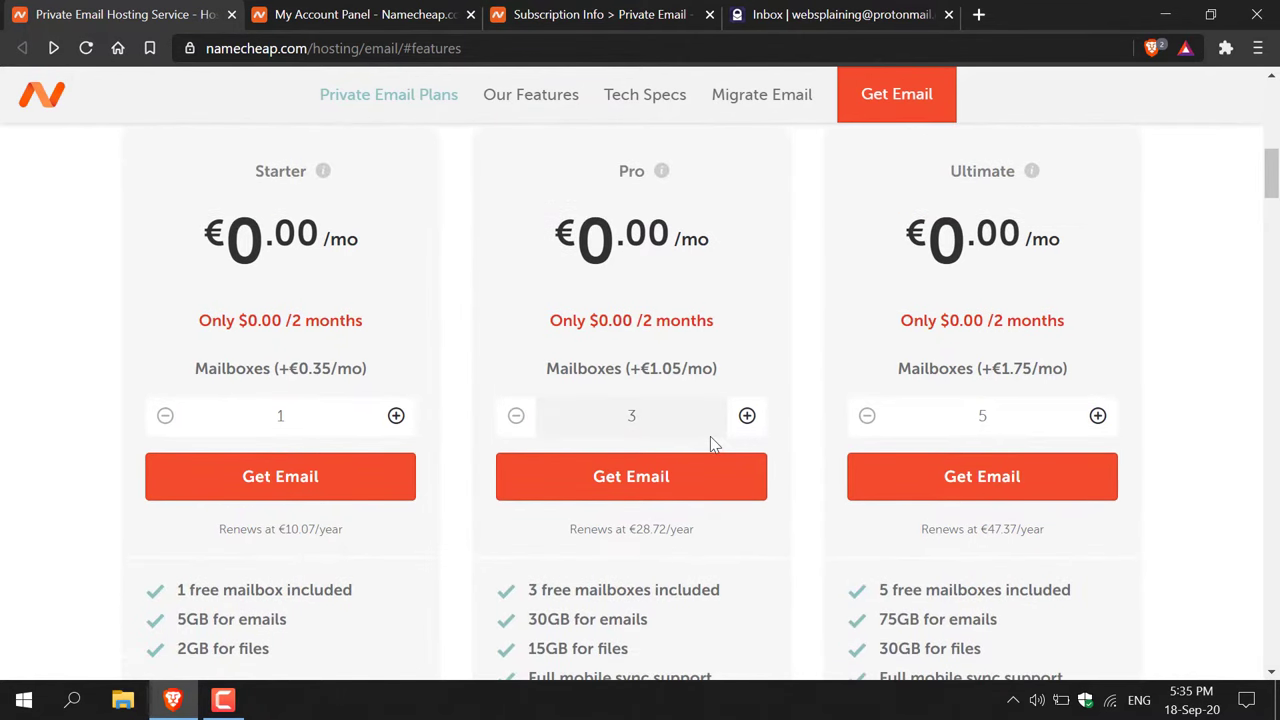
scroll(711, 437, "down", 1)
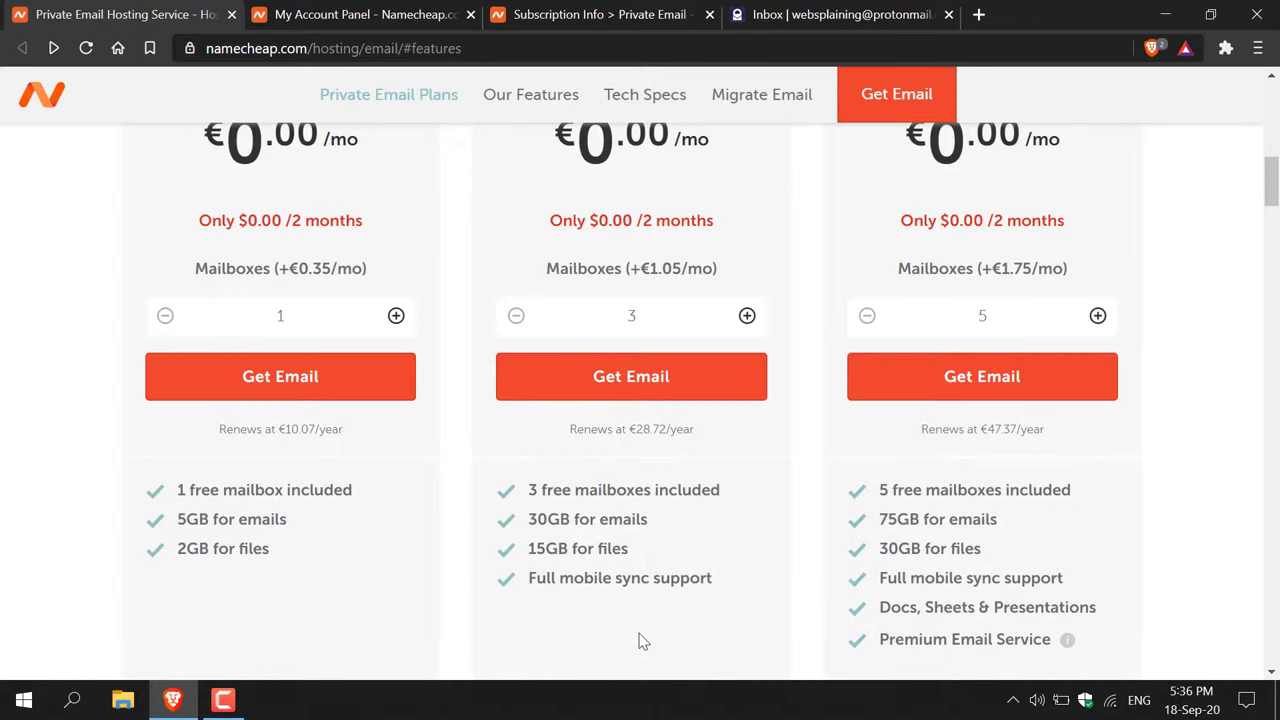
scroll(643, 641, "up", 1)
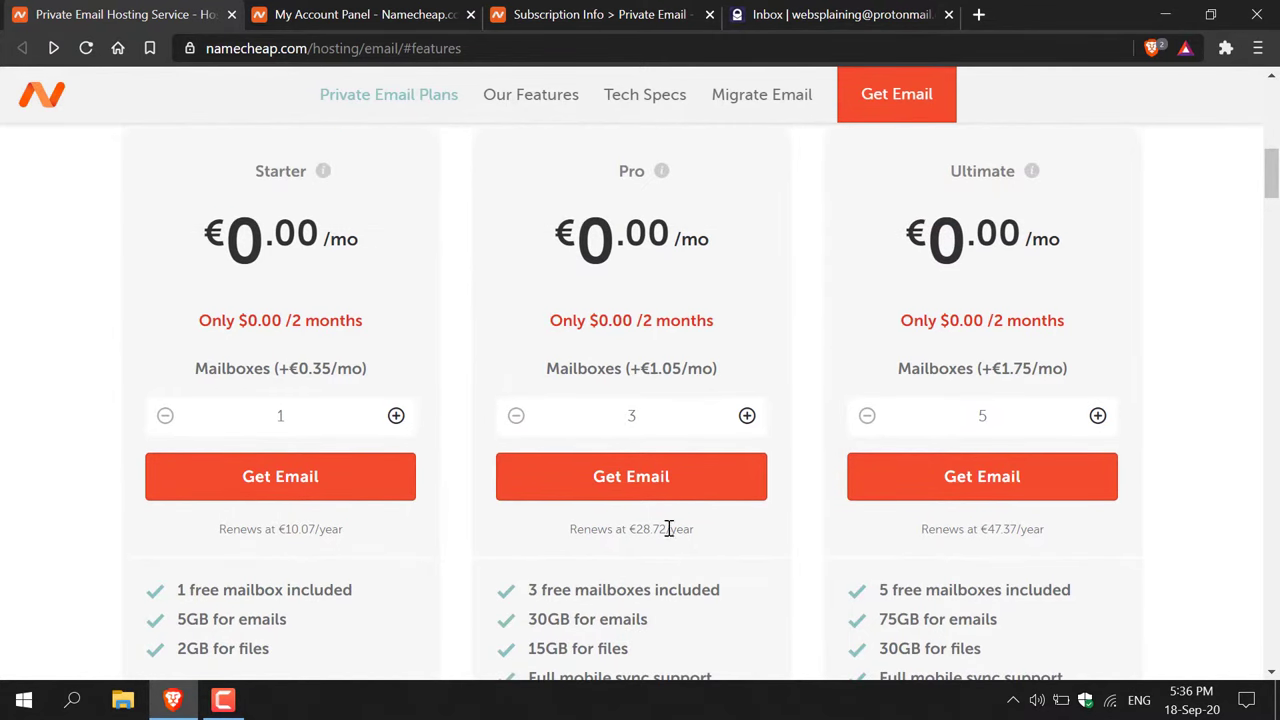
- Order the free Pro Email trial with 3 mailboxes and attach a Namecheap-registered domain
left_click(648, 474)
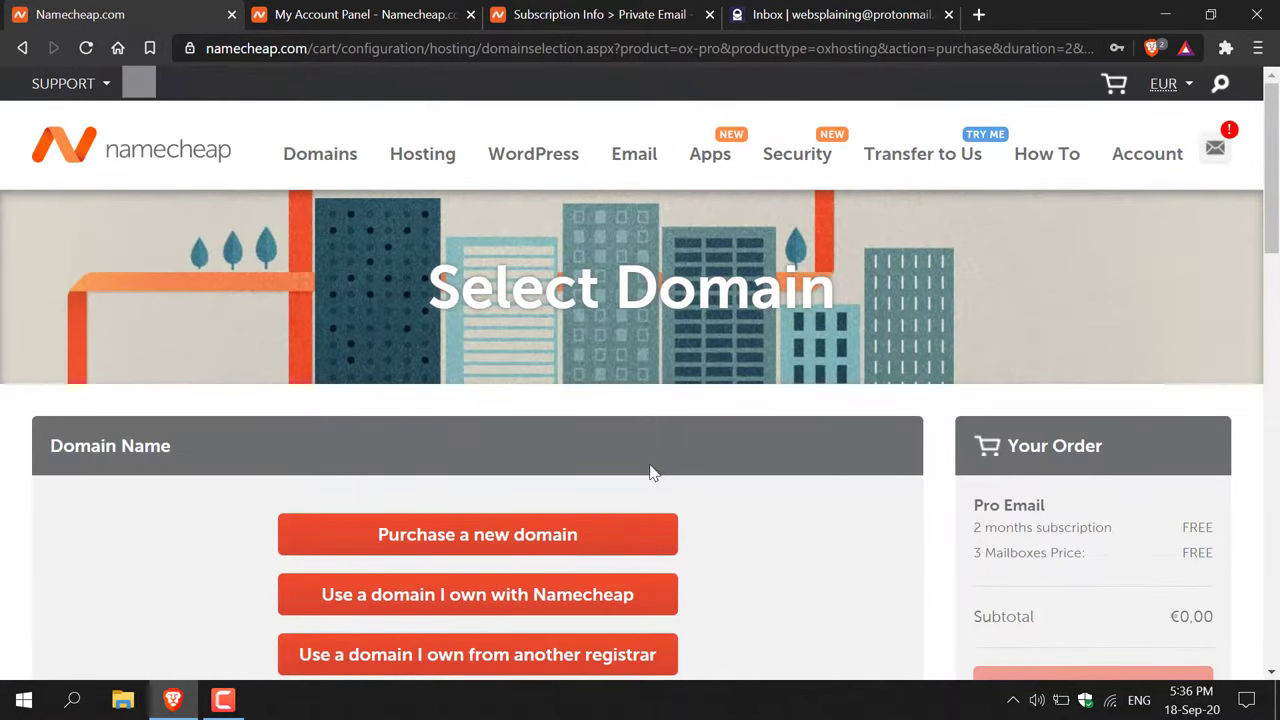
scroll(1100, 248, "down", 2)
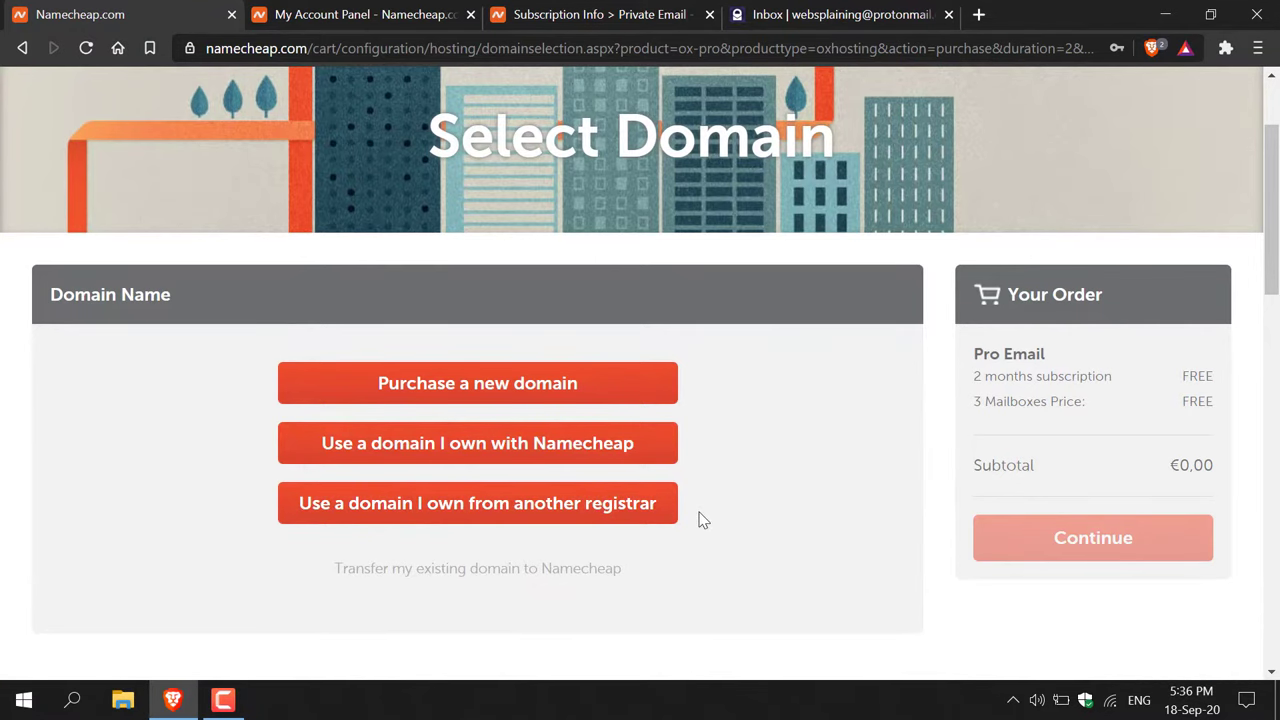
left_click(619, 456)
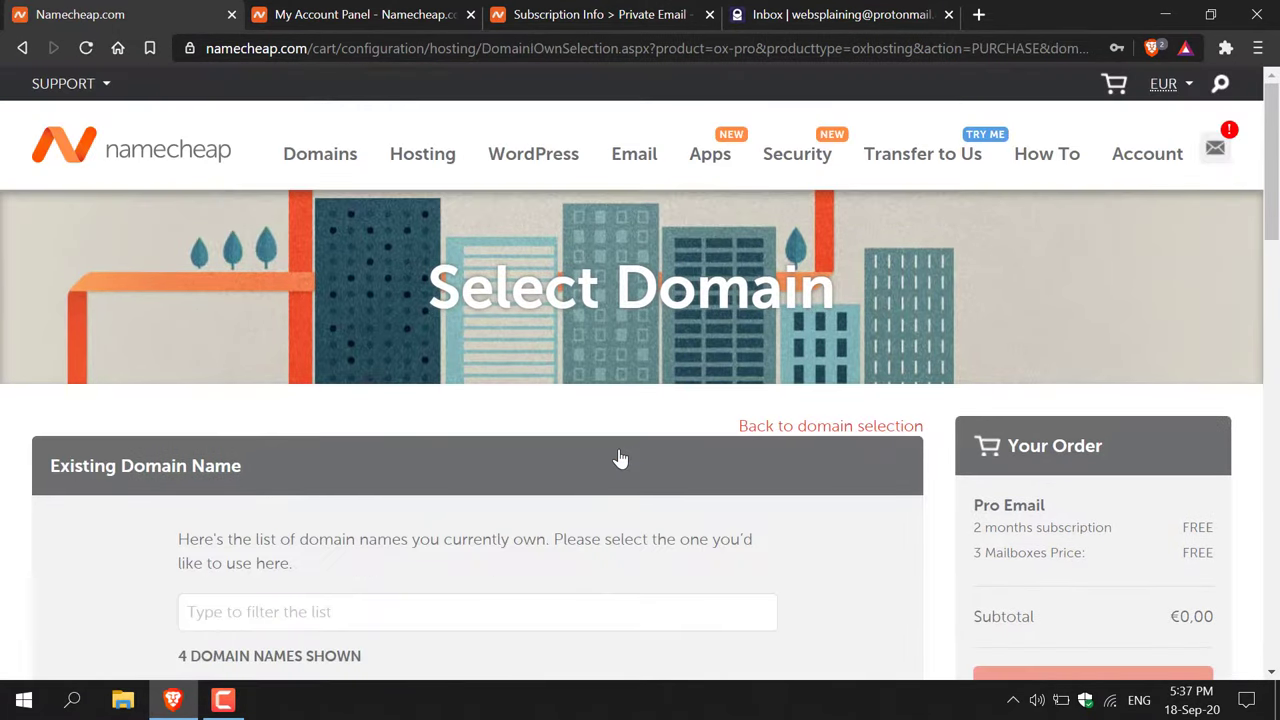
- Filter owned domains by 'websplaining', then return to the account dashboard listing its email trial
left_click(470, 620)
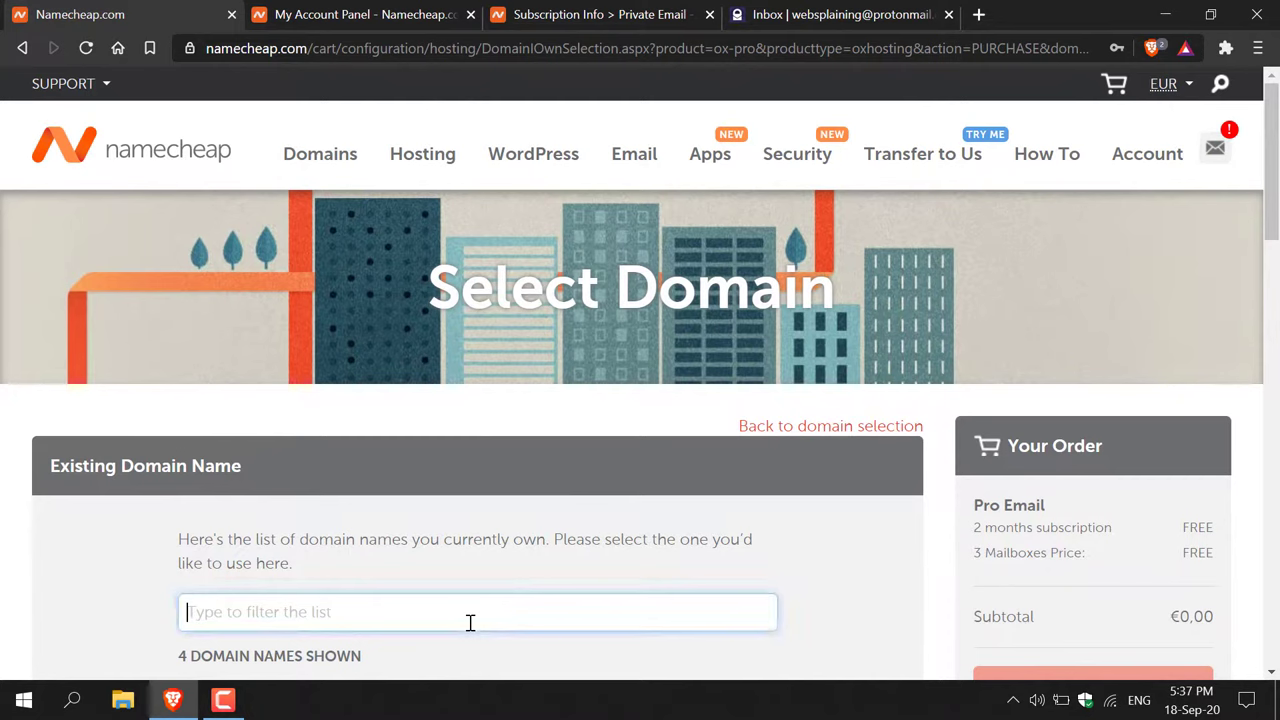
type("websplaining")
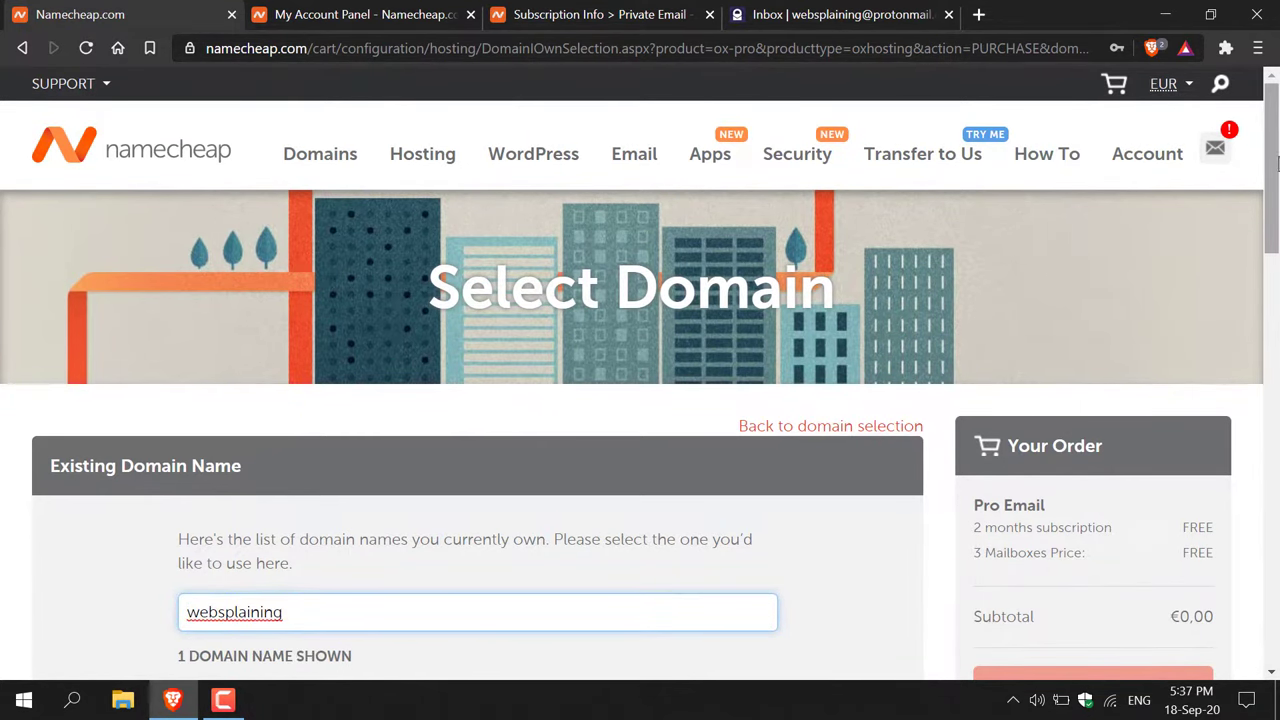
scroll(470, 622, "down", 3)
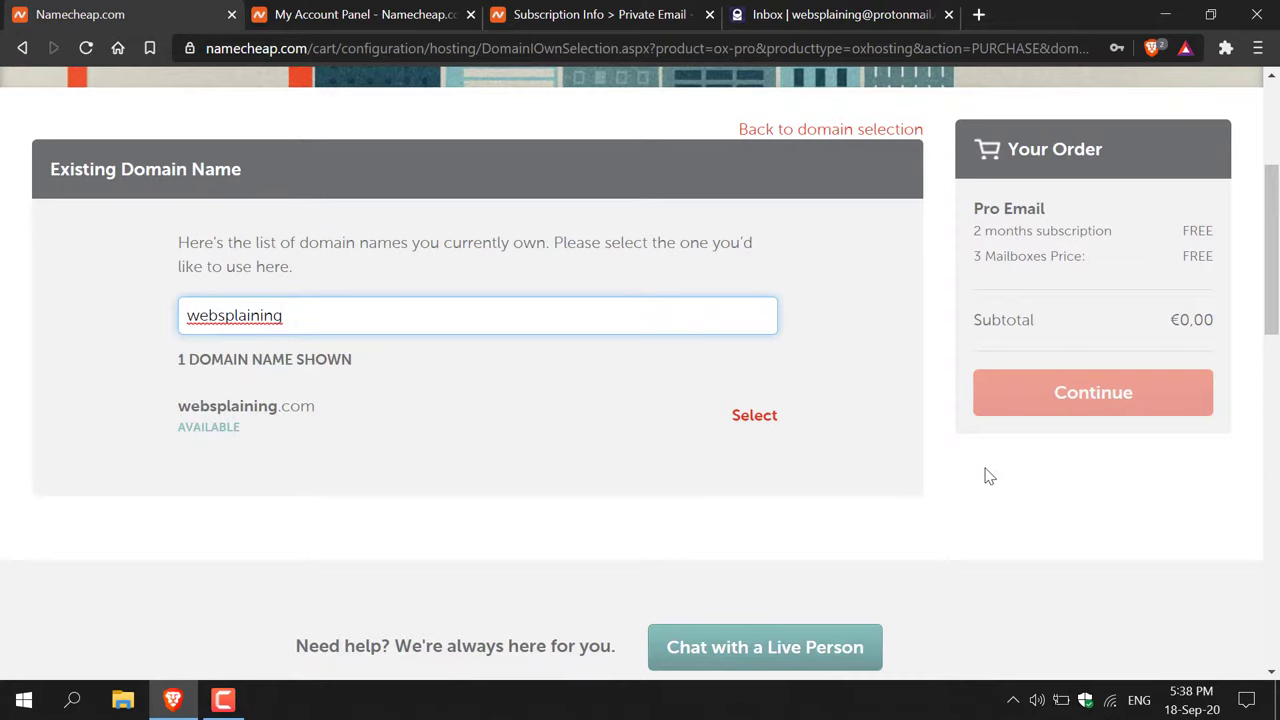
left_click(406, 22)
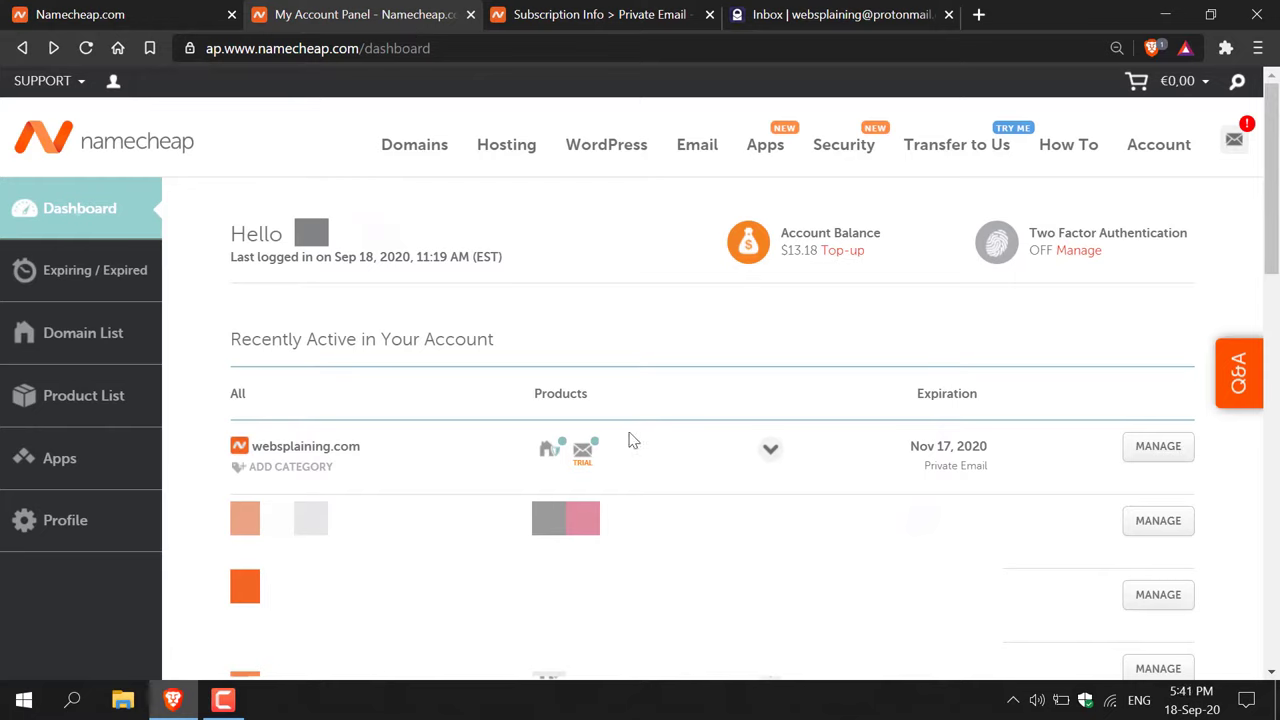
- Open websplaining.com's management page, then its Private Email subscription settings
left_click(1160, 450)
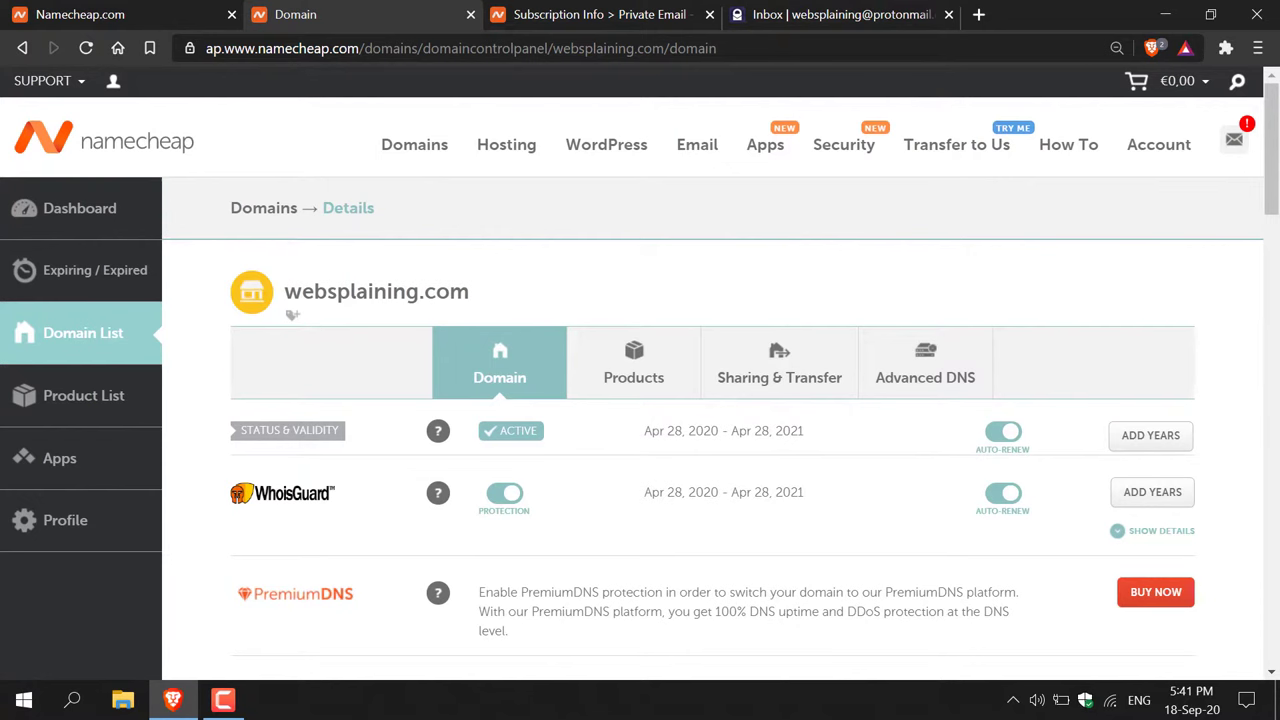
scroll(1276, 240, "down", 2)
scroll(1276, 240, "down", 6)
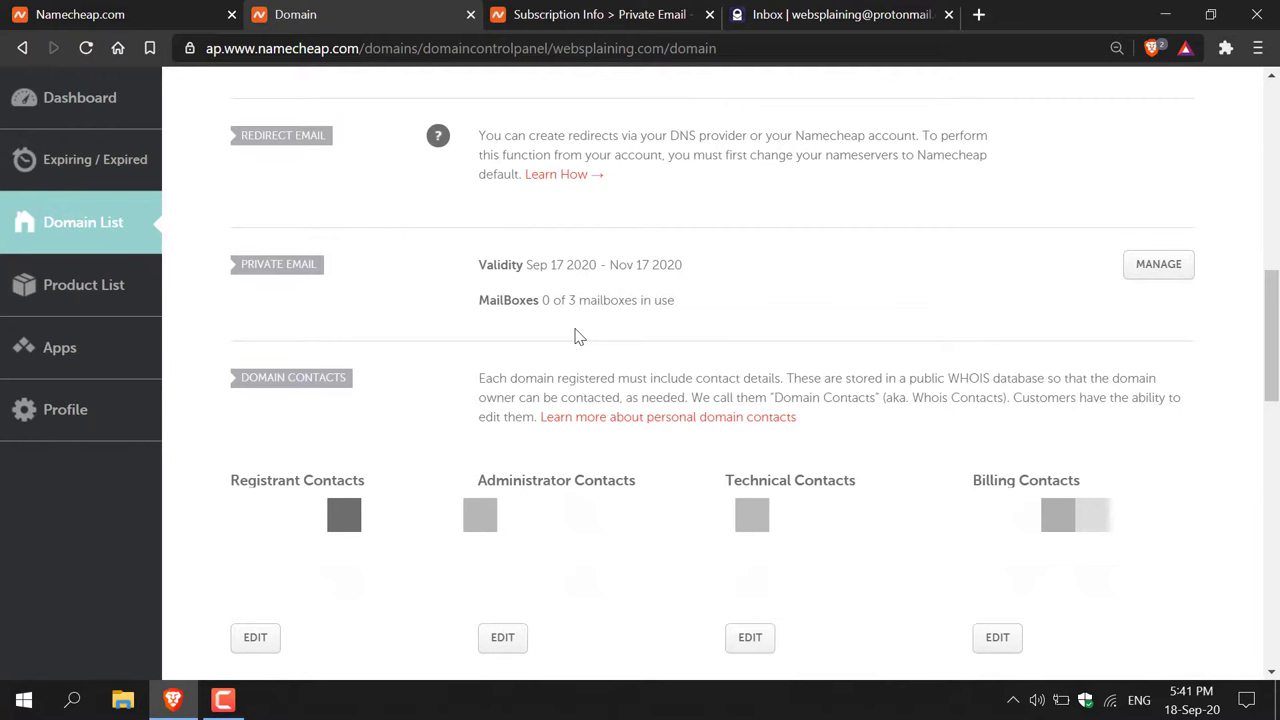
left_click(1164, 281)
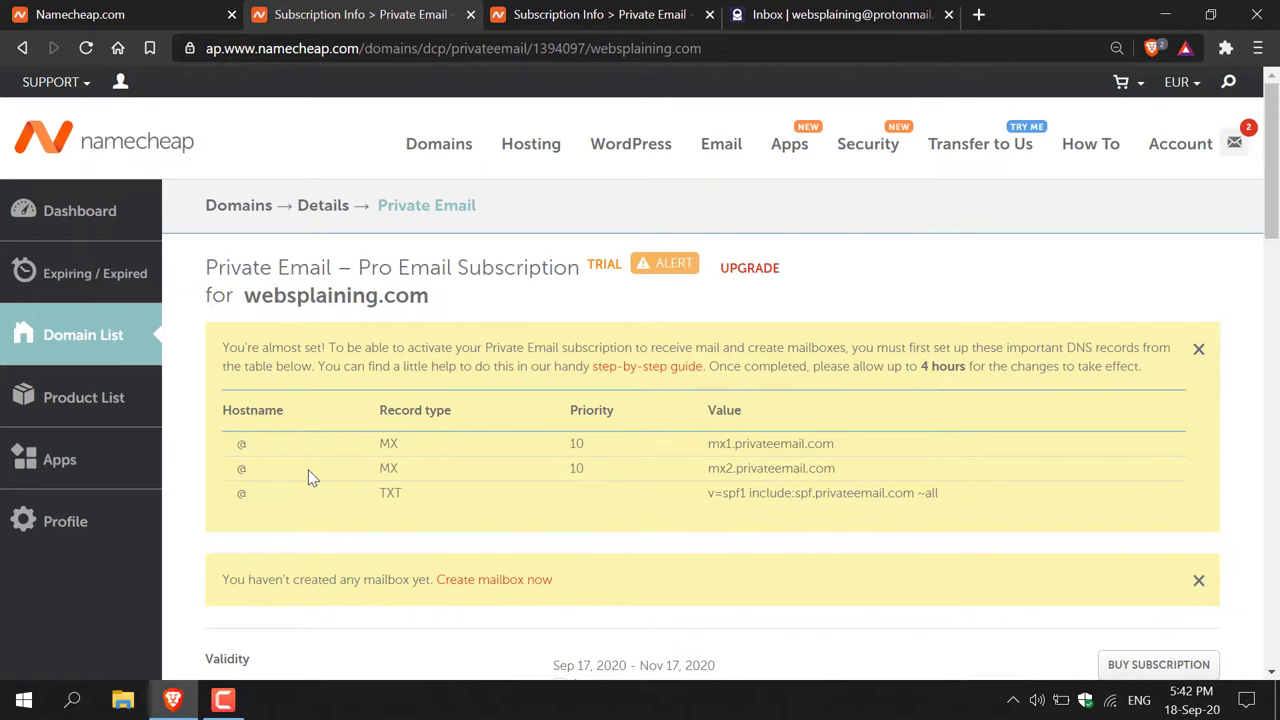
- Return to websplaining.com's domain details and scroll to its Custom DNS nameservers row
left_click(624, 50)
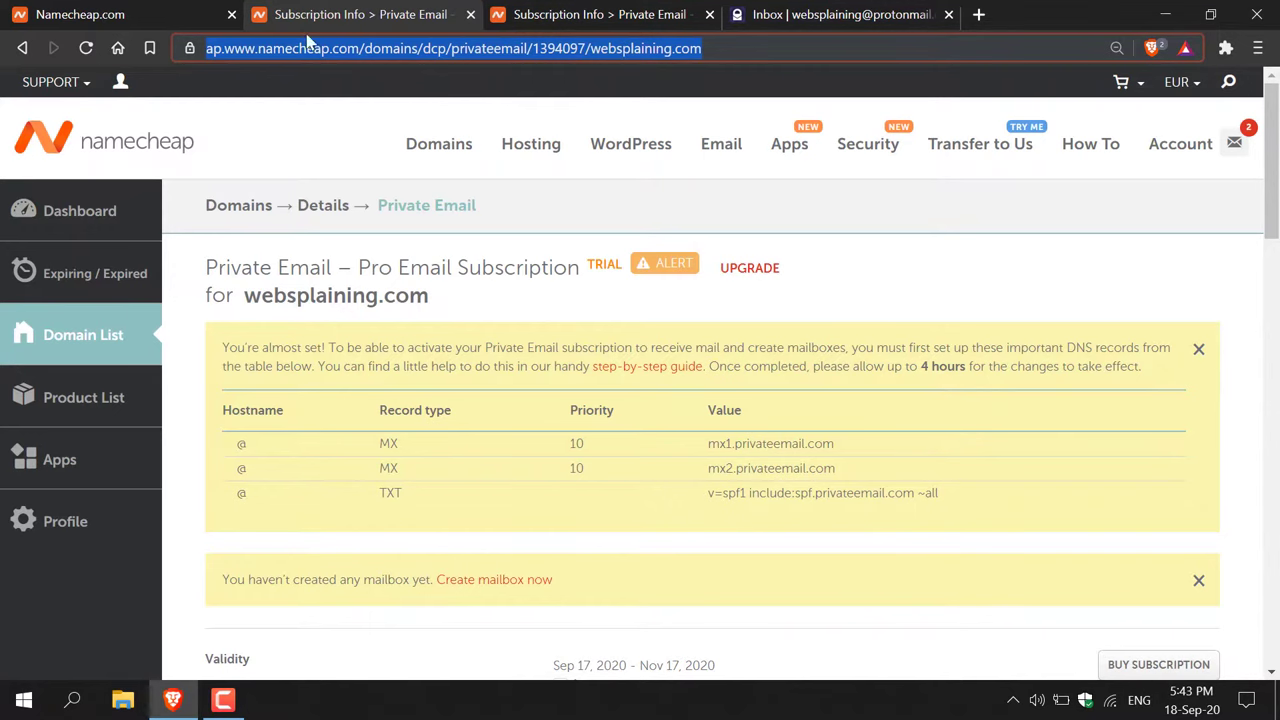
left_click(20, 48)
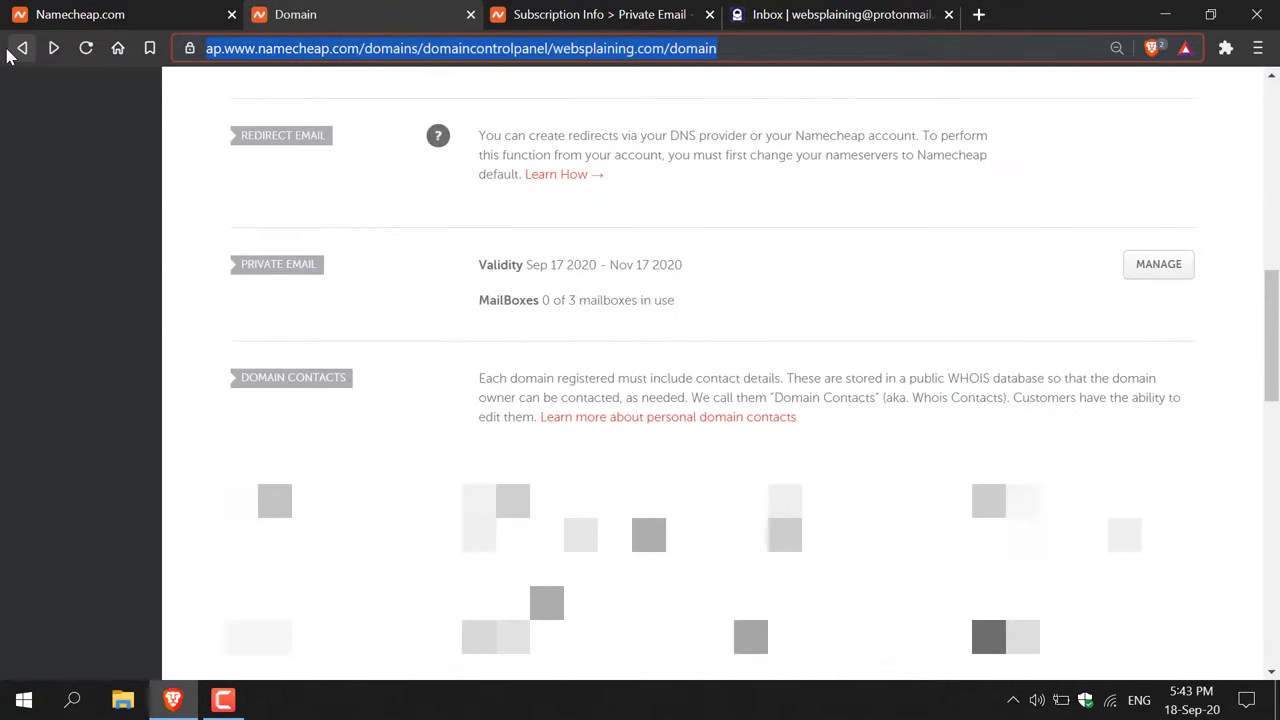
scroll(723, 134, "up", 7)
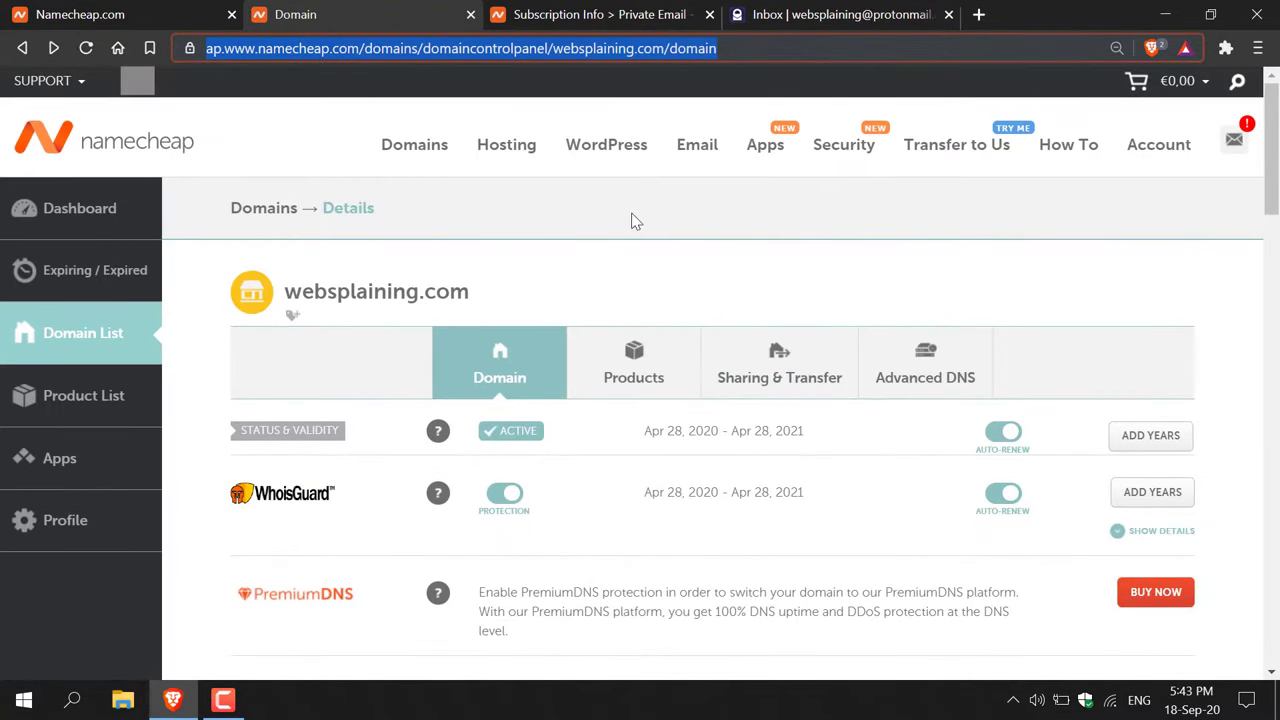
left_click(614, 16)
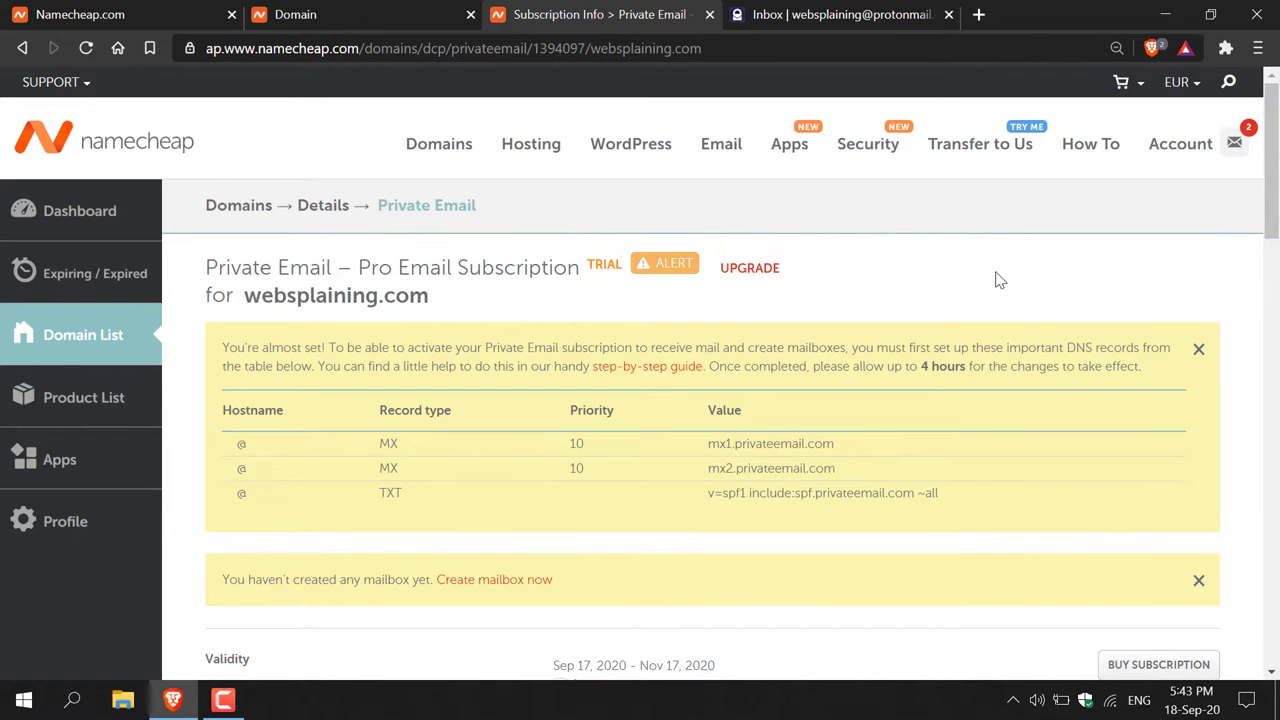
left_click(457, 14)
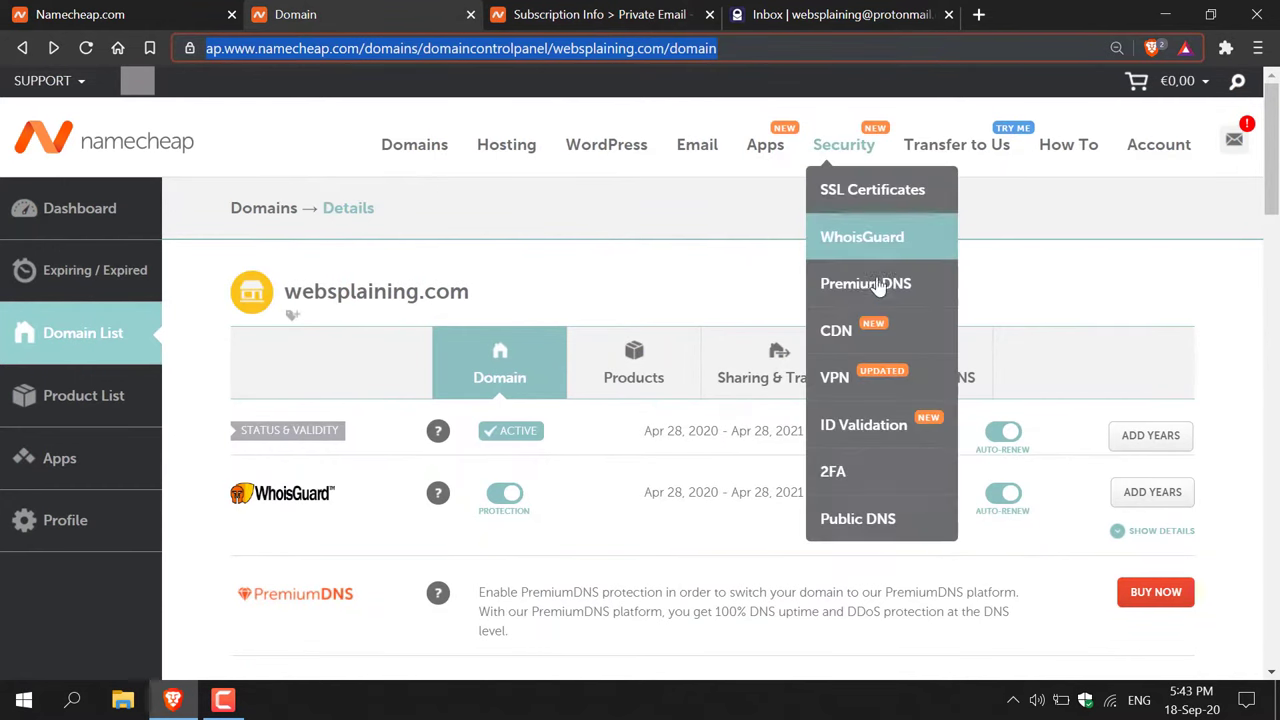
scroll(1272, 190, "down", 2)
scroll(1272, 190, "down", 3)
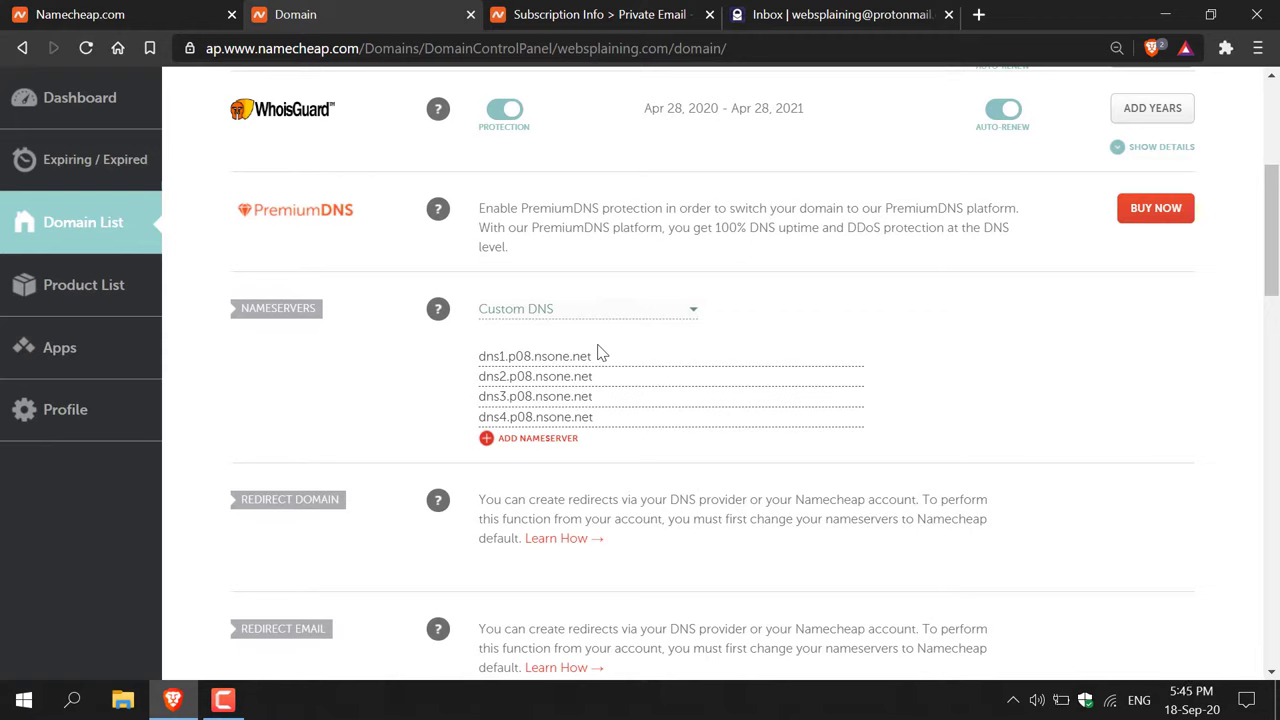
- Change websplaining.com's nameservers to Namecheap BasicDNS and save the setting
left_click(696, 318)
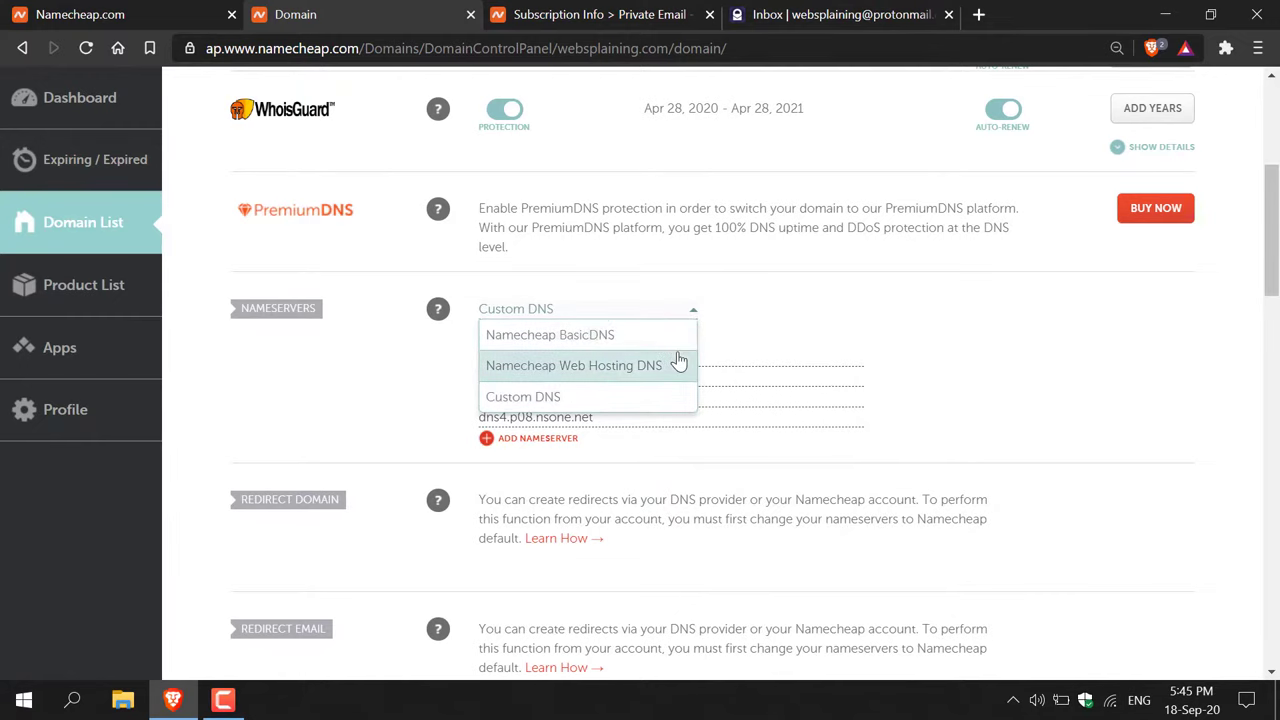
left_click(678, 338)
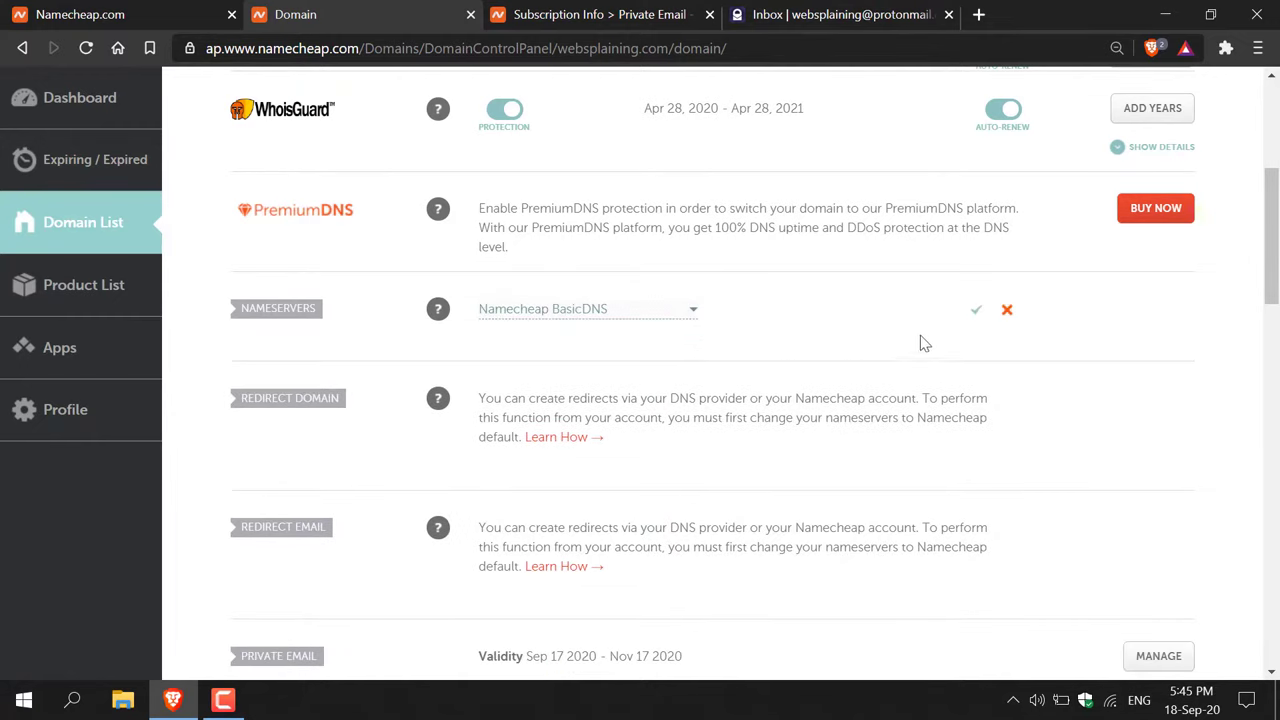
left_click(979, 316)
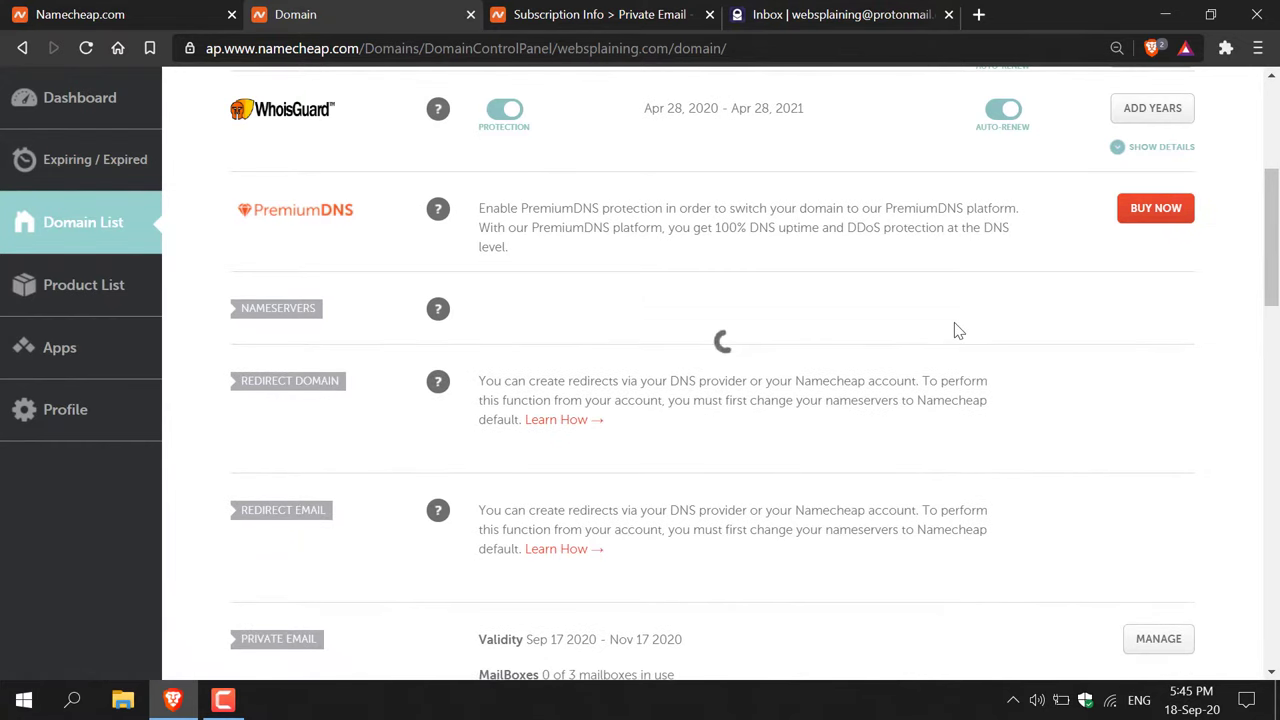
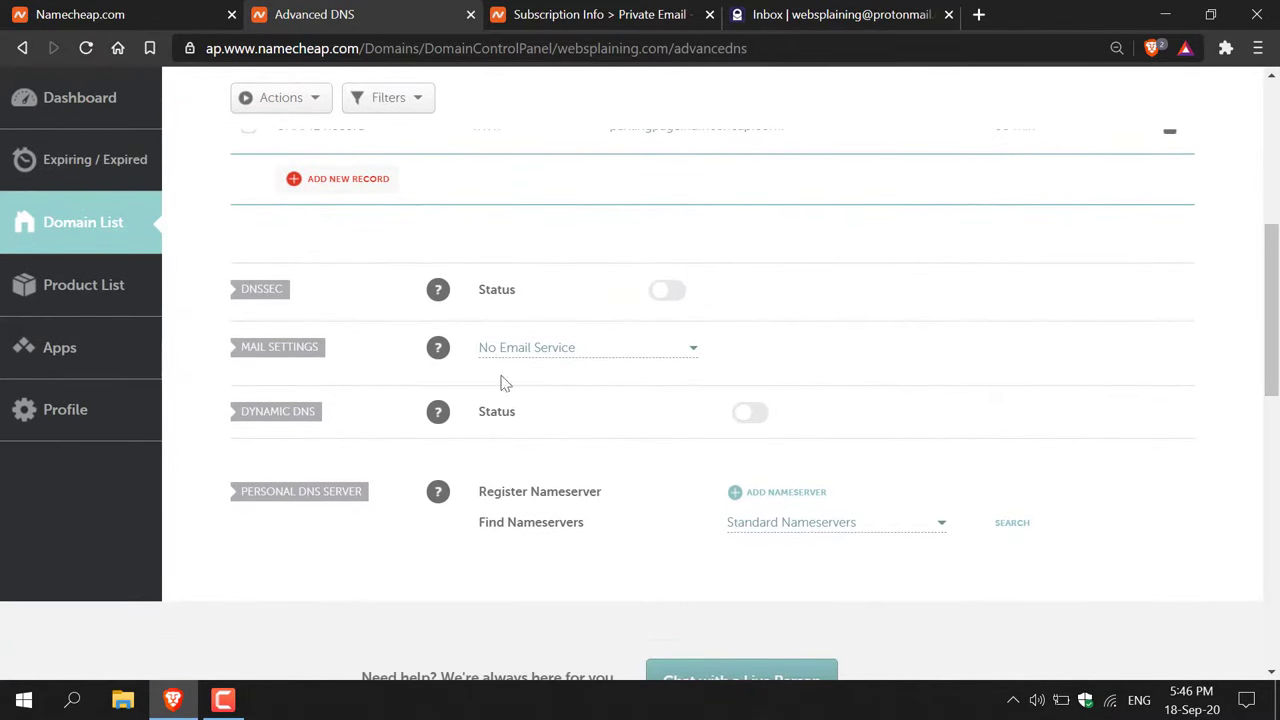
- Switch the domain's mail settings to Custom MX and enter @ as the MX host
left_click(695, 360)
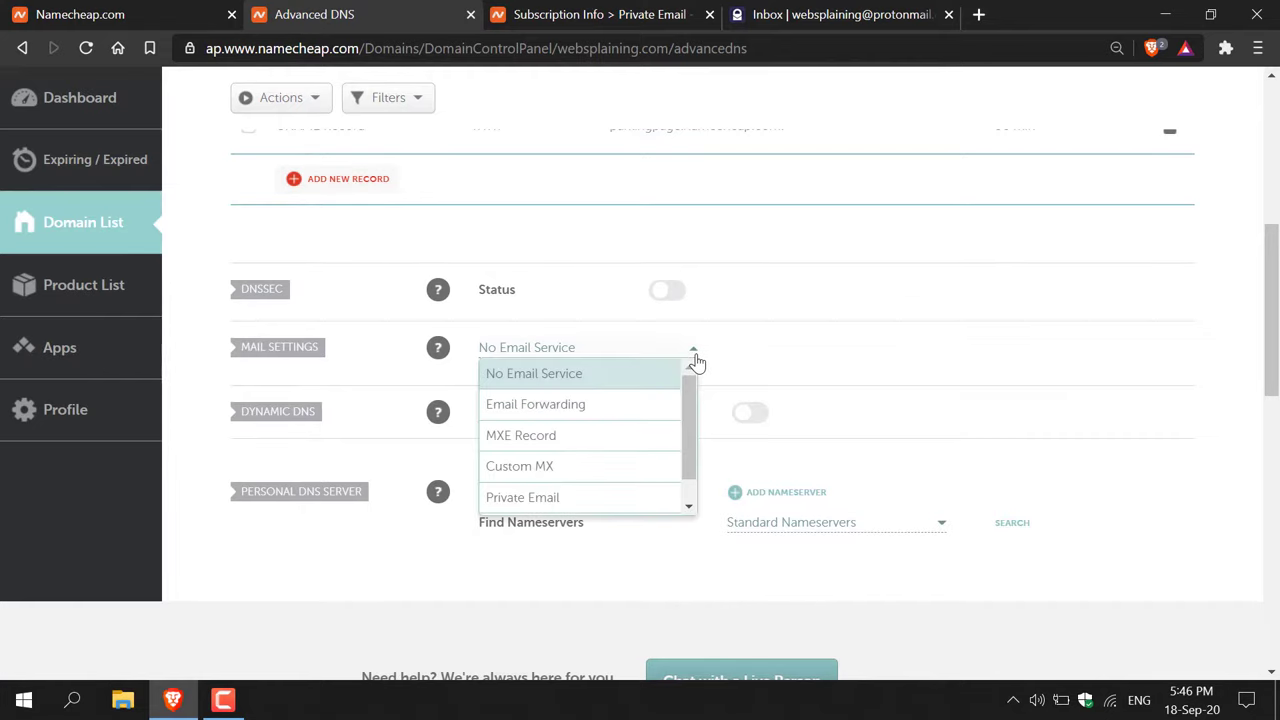
left_click(625, 464)
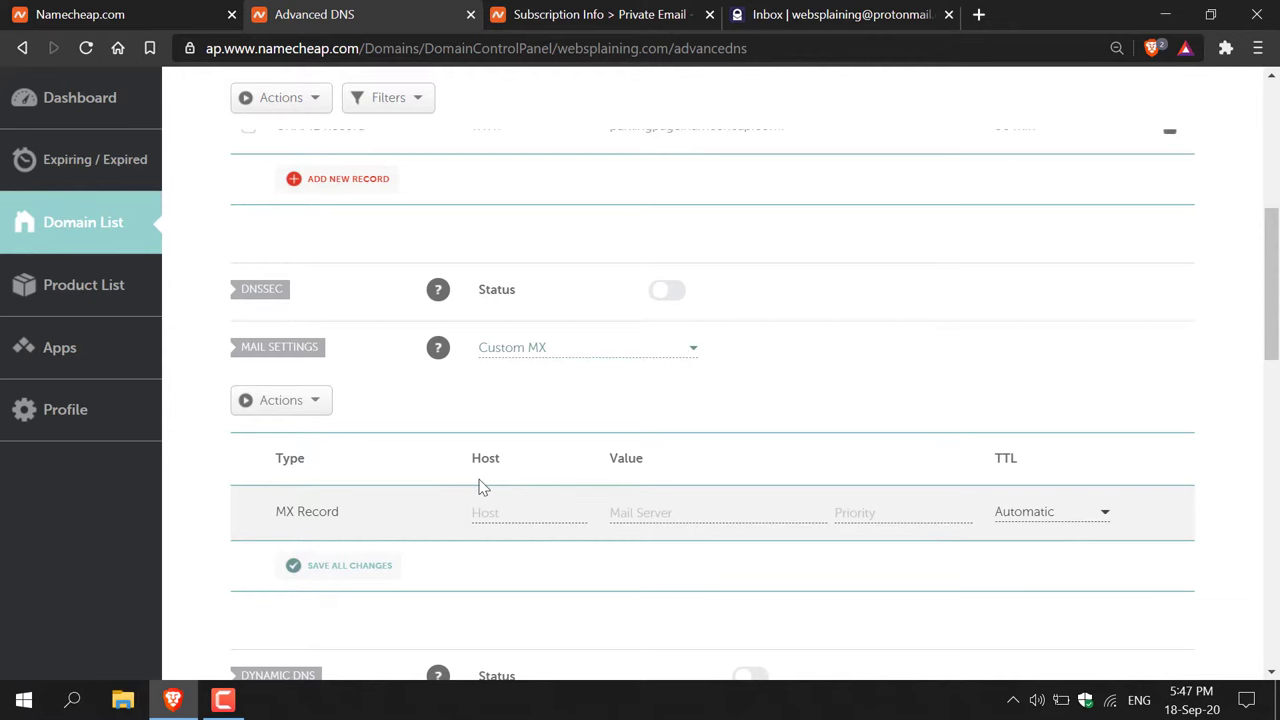
left_click(611, 16)
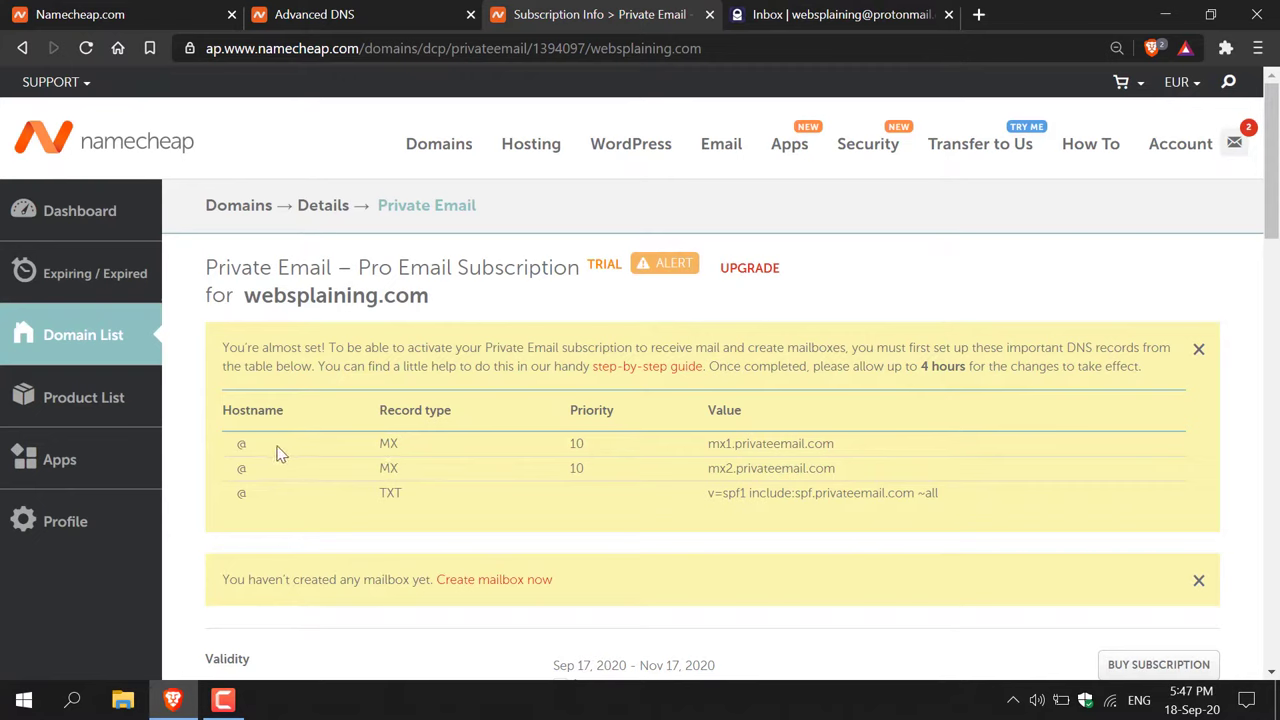
double_click(240, 446)
left_click(340, 14)
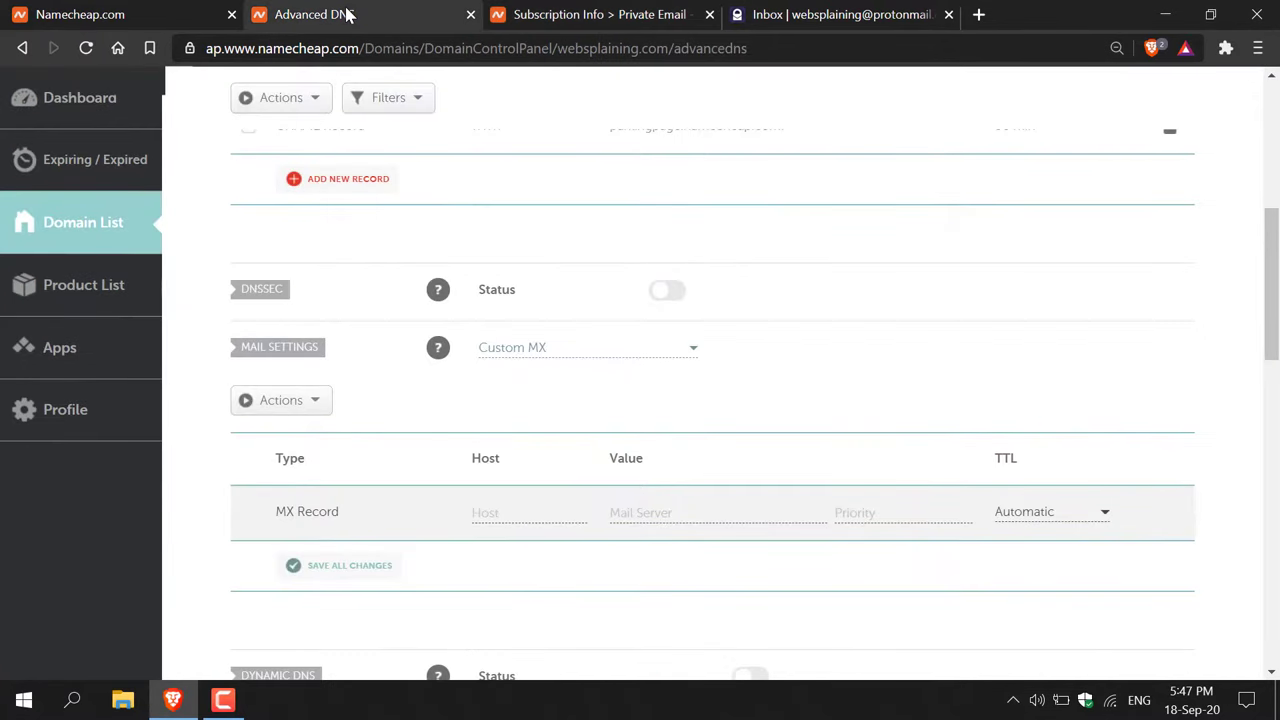
left_click(503, 520)
type("@")
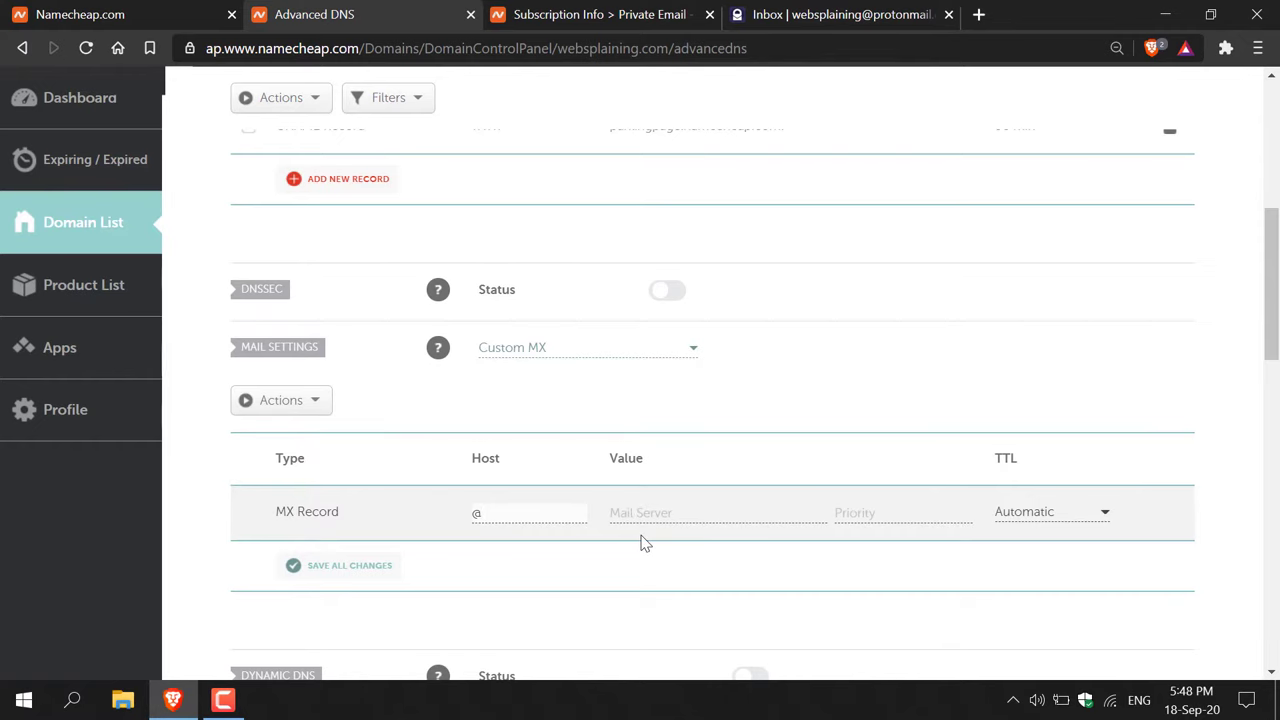
- Copy mx1.privateemail.com from the Private Email records page into the MX mail server field
left_click(590, 14)
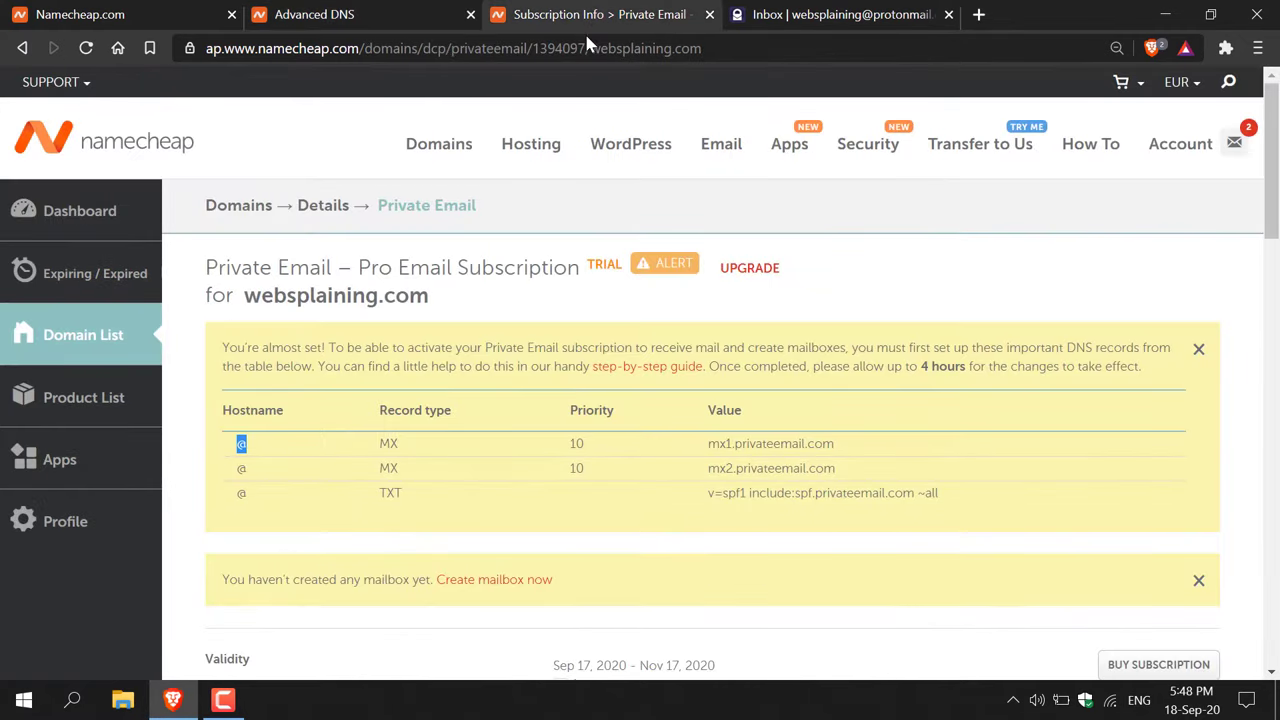
left_click_drag(857, 447, 706, 446)
right_click(737, 433)
left_click(768, 452)
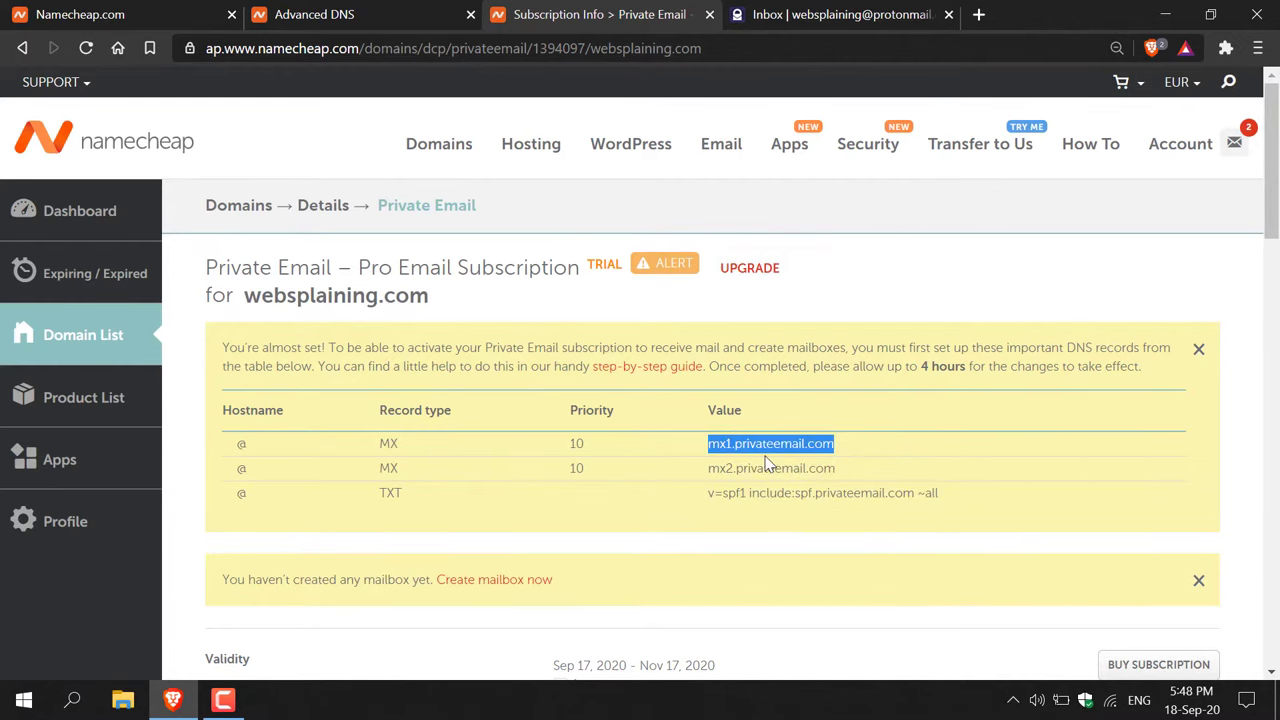
left_click(410, 12)
left_click(662, 513)
key("ctrl+v")
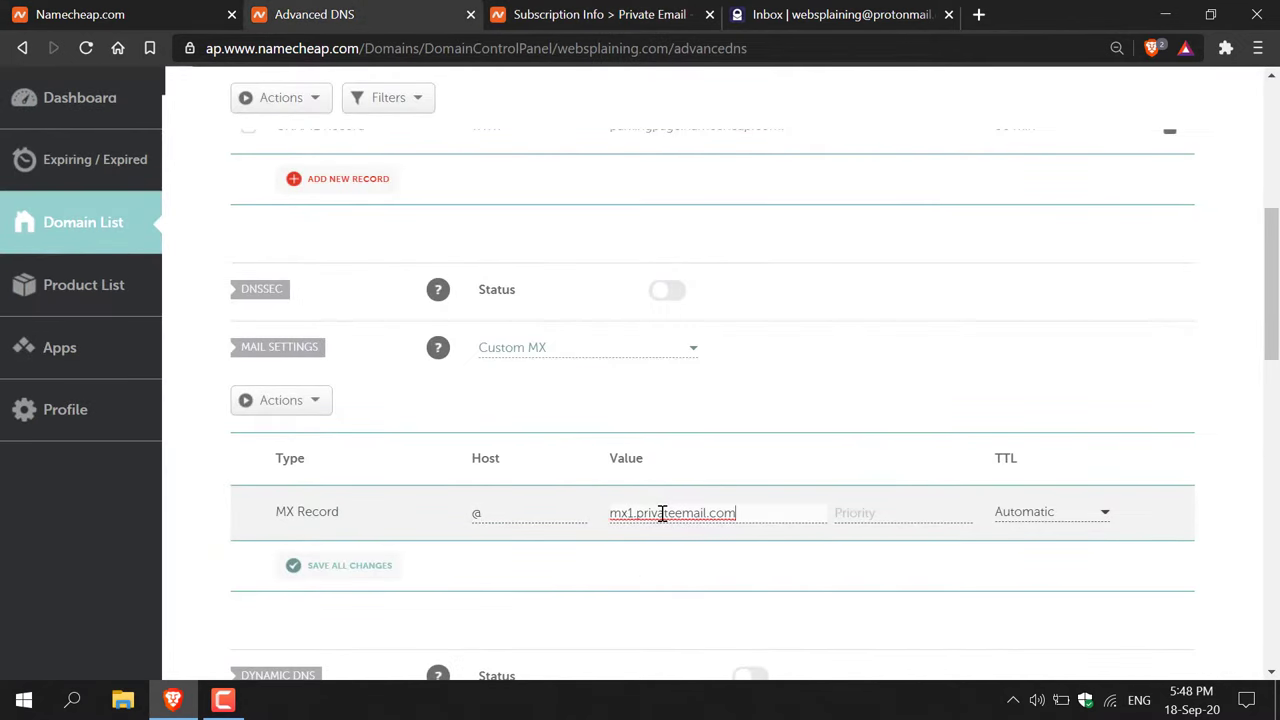
- Set the MX record priority to 10 and save the record
left_click(600, 14)
double_click(577, 443)
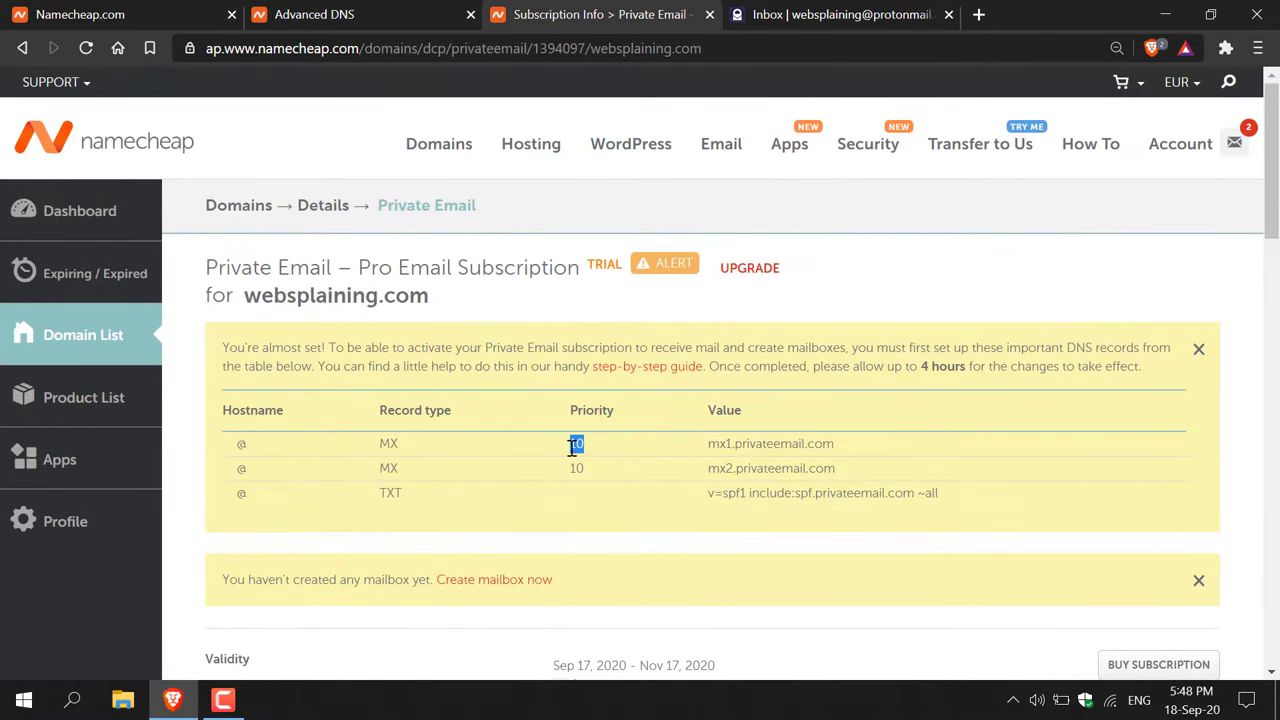
left_click(430, 20)
left_click(872, 514)
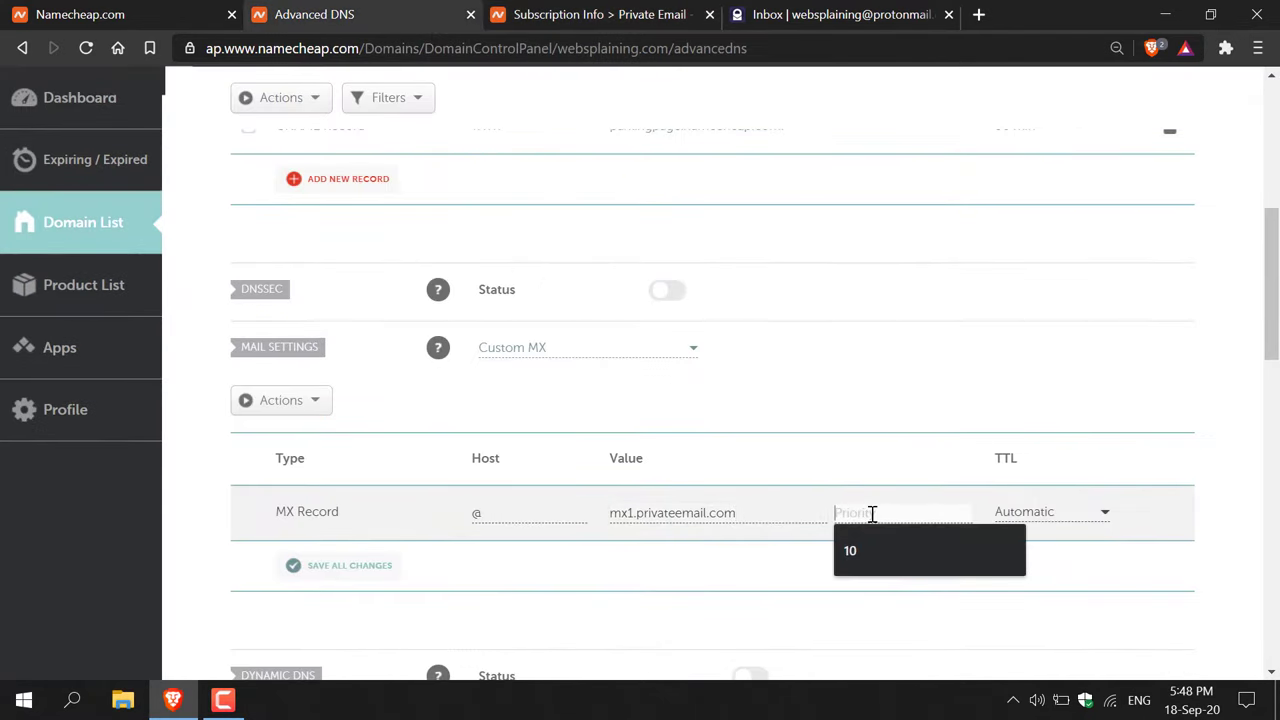
key("ctrl+v")
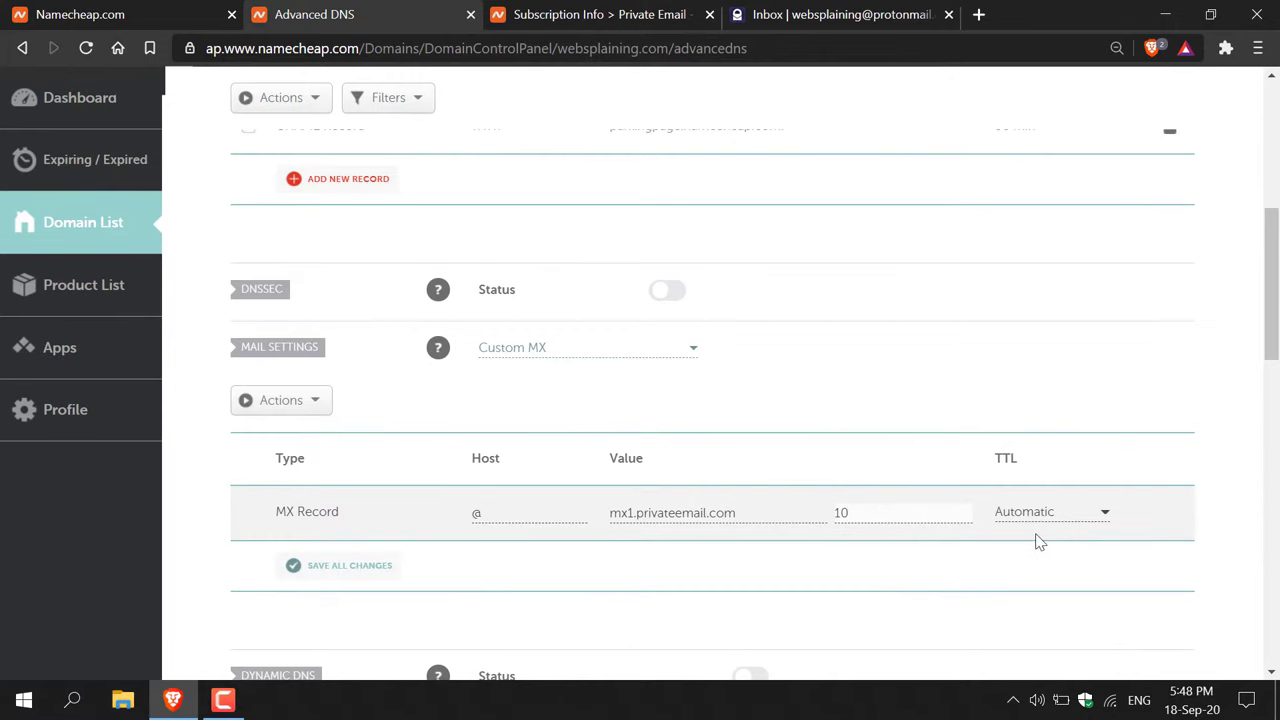
left_click(892, 546)
scroll(892, 546, "down", 1)
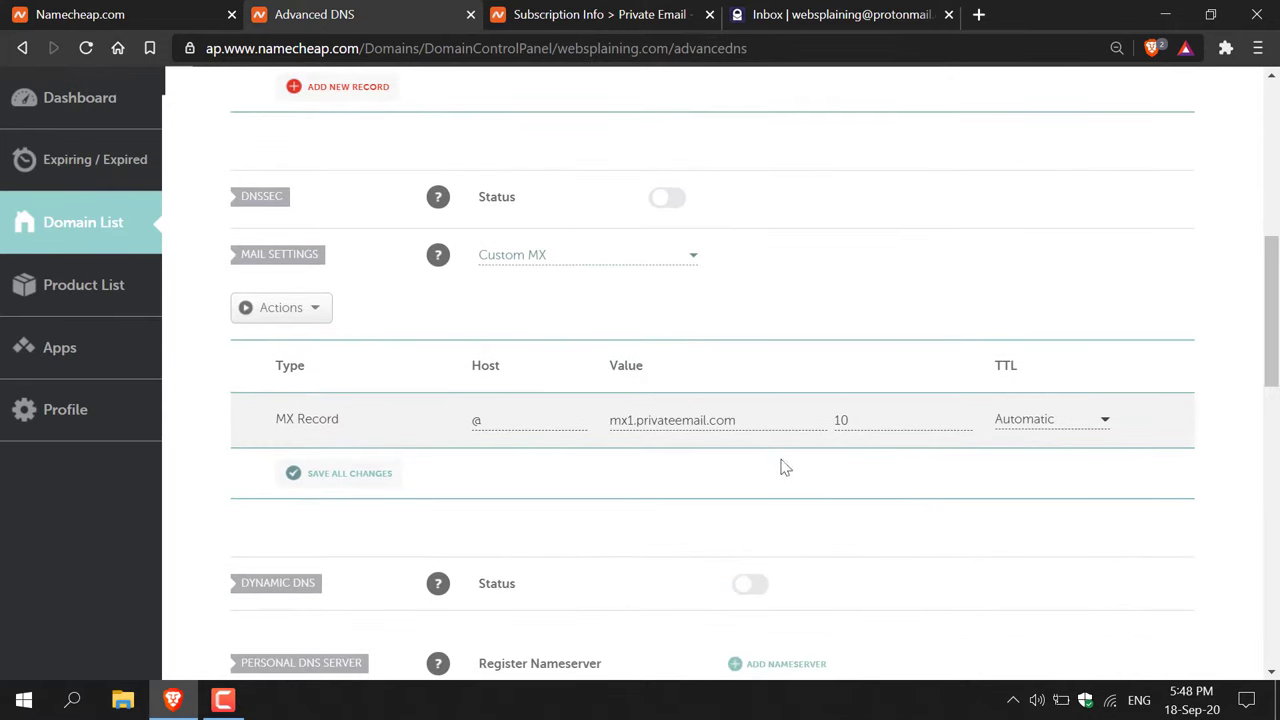
left_click(392, 471)
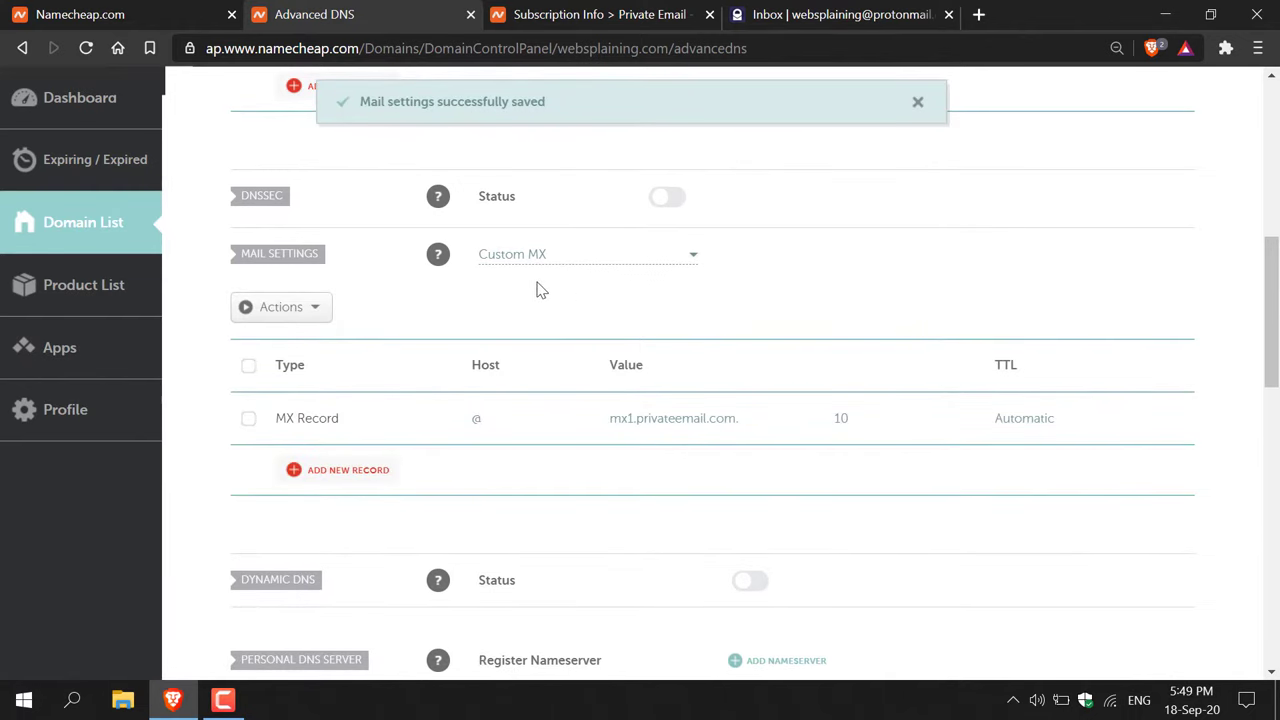
- Add a second MX record row with host @ and priority 10
left_click(348, 470)
scroll(350, 487, "down", 2)
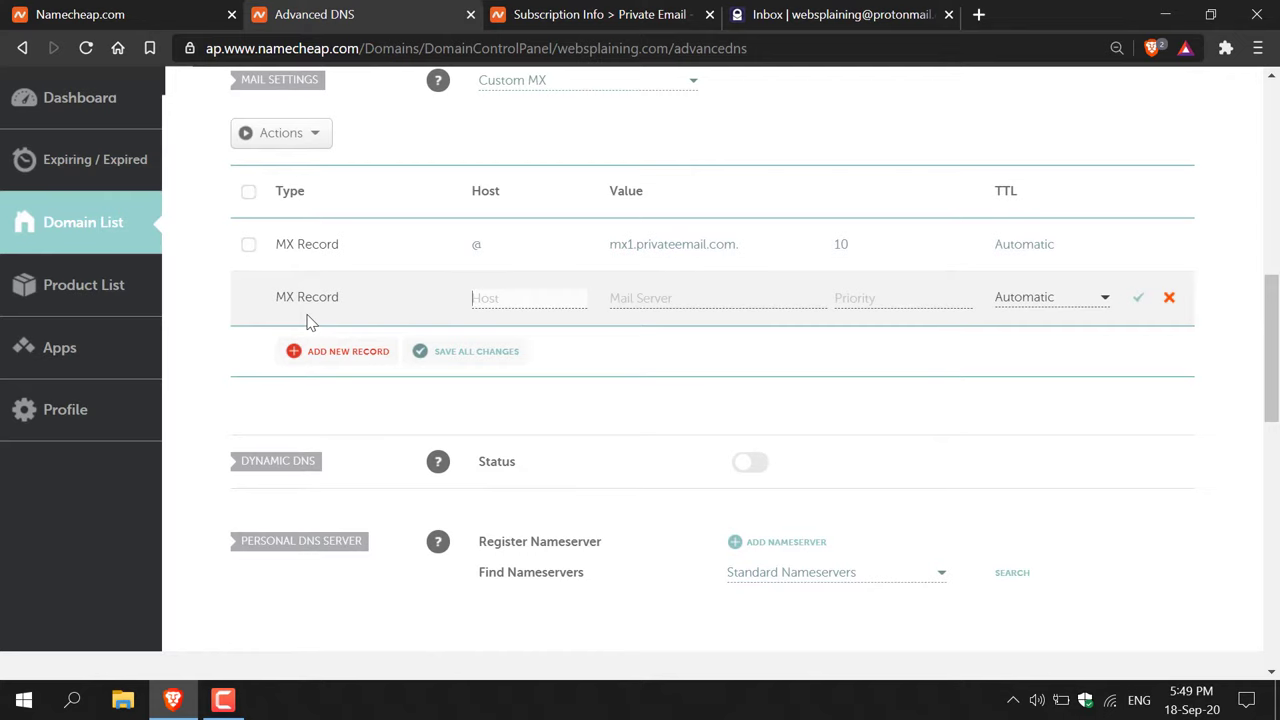
type("@")
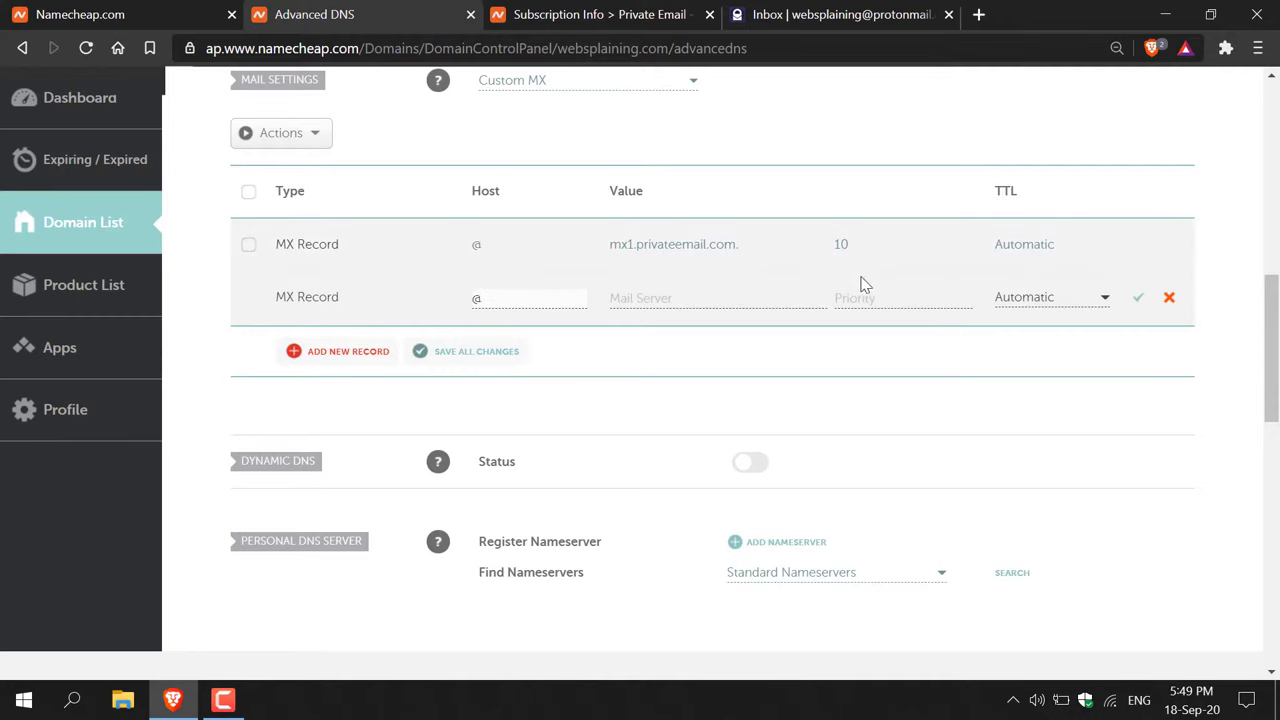
left_click(873, 295)
left_click(868, 345)
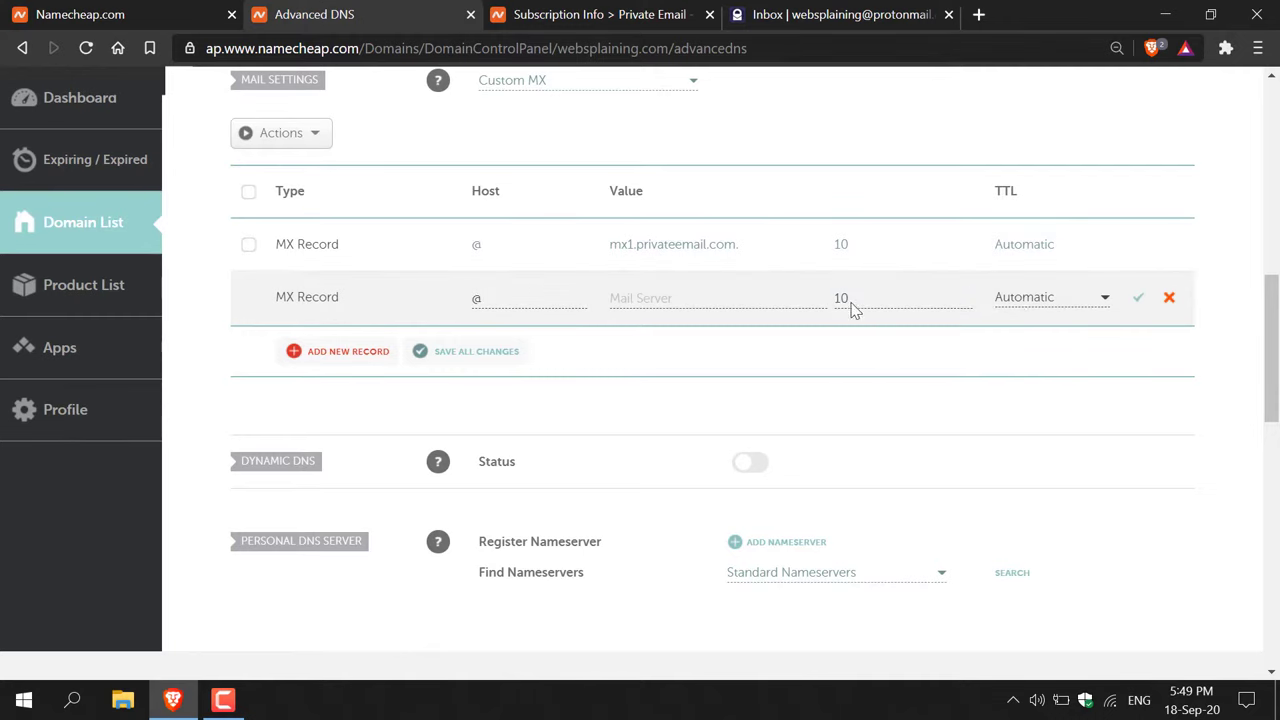
- Paste mx2.privateemail.com as its mail server and save the record
left_click(651, 10)
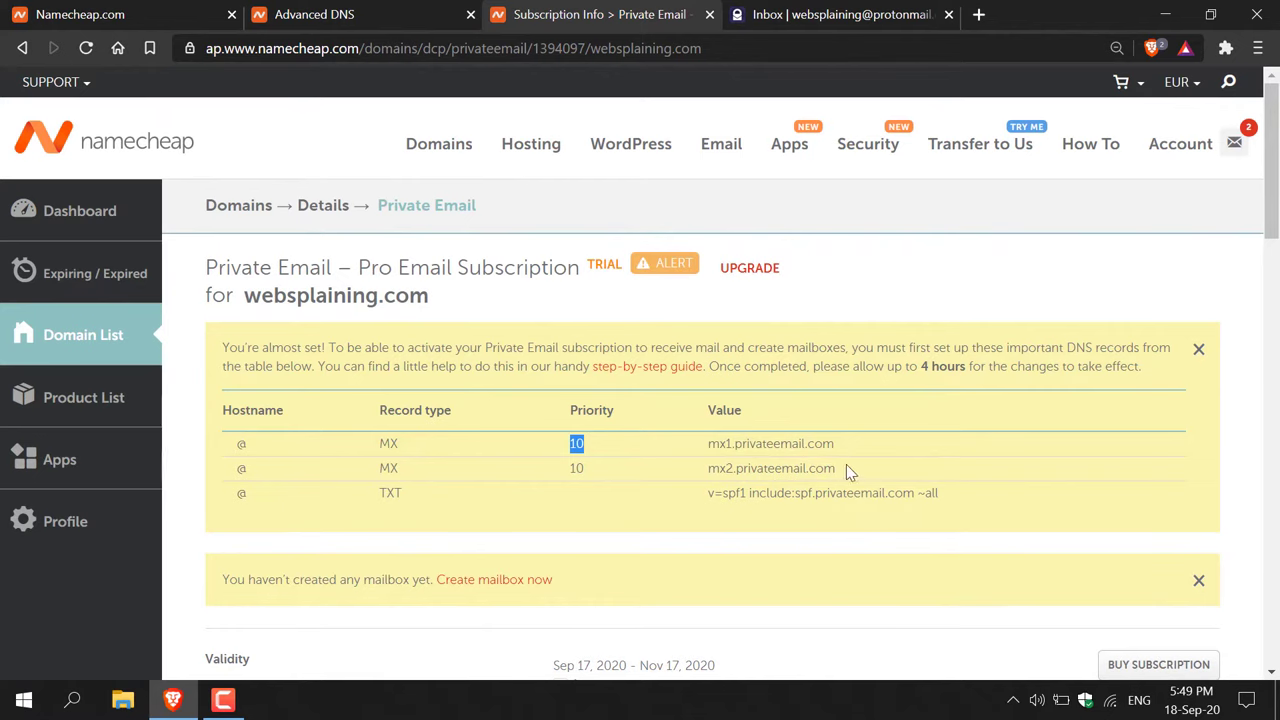
left_click_drag(846, 464, 707, 469)
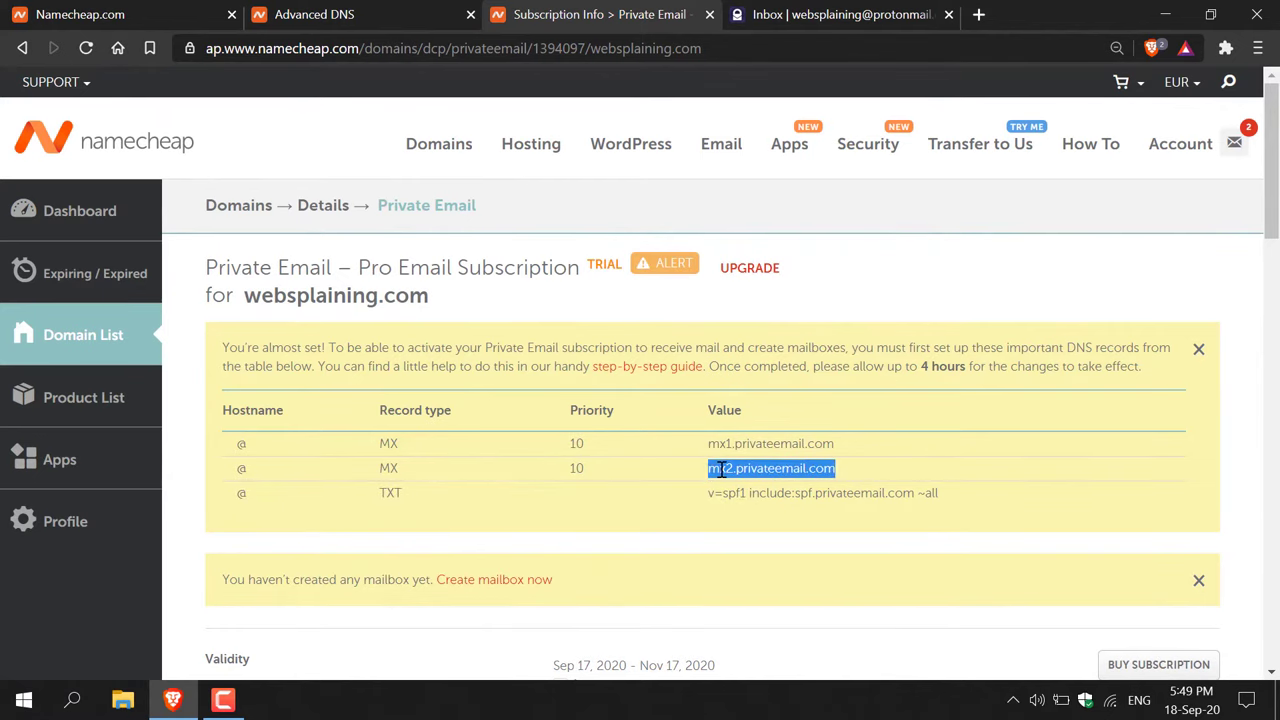
right_click(718, 470)
left_click(770, 485)
left_click(330, 14)
left_click(671, 300)
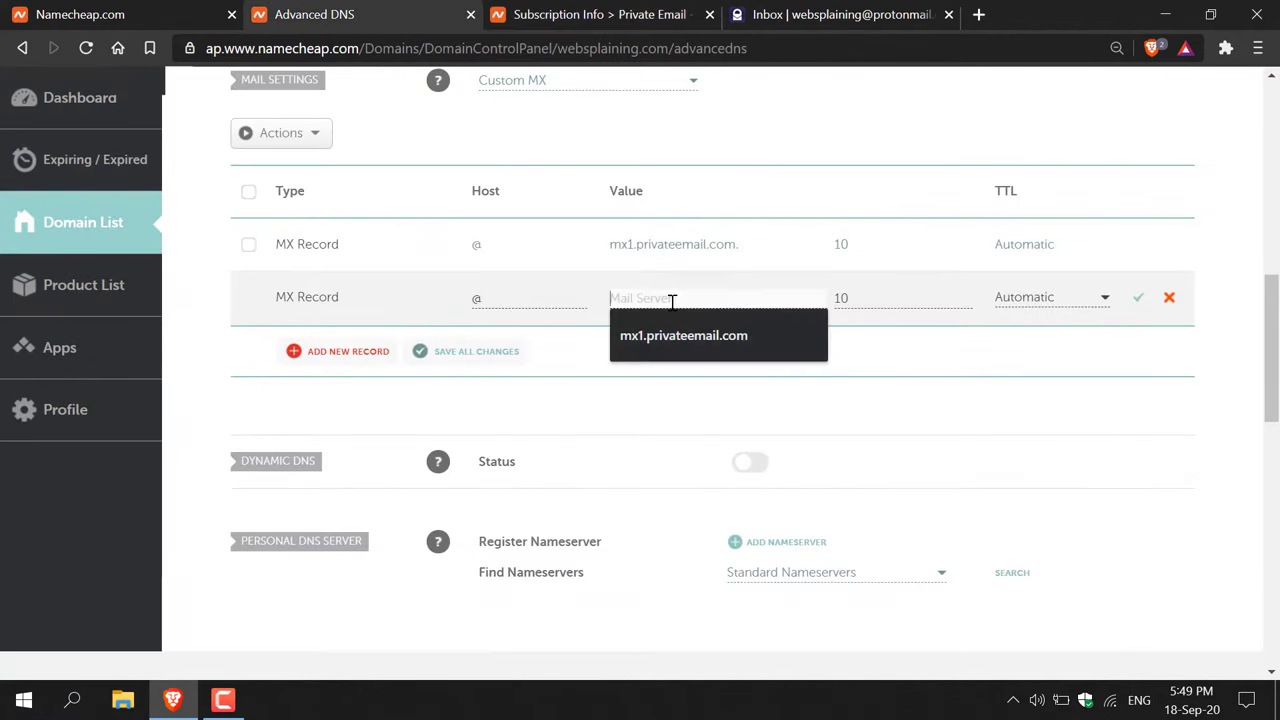
key("ctrl+v")
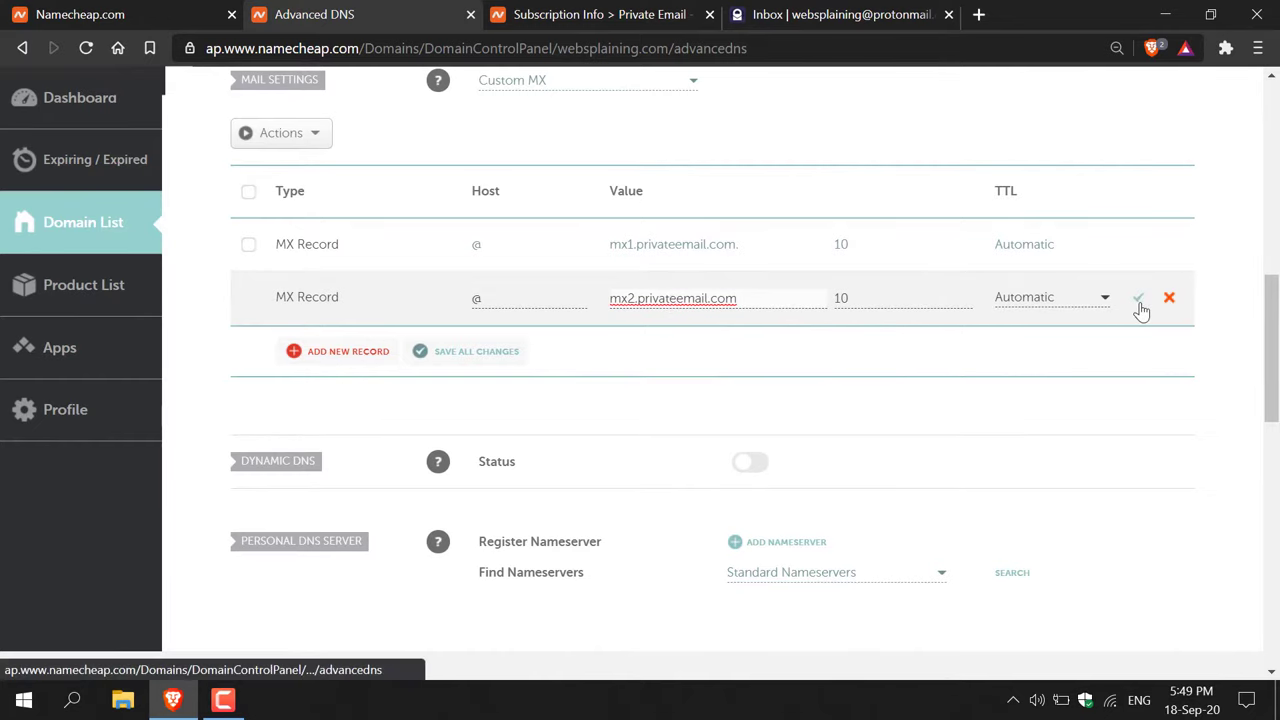
left_click(1139, 302)
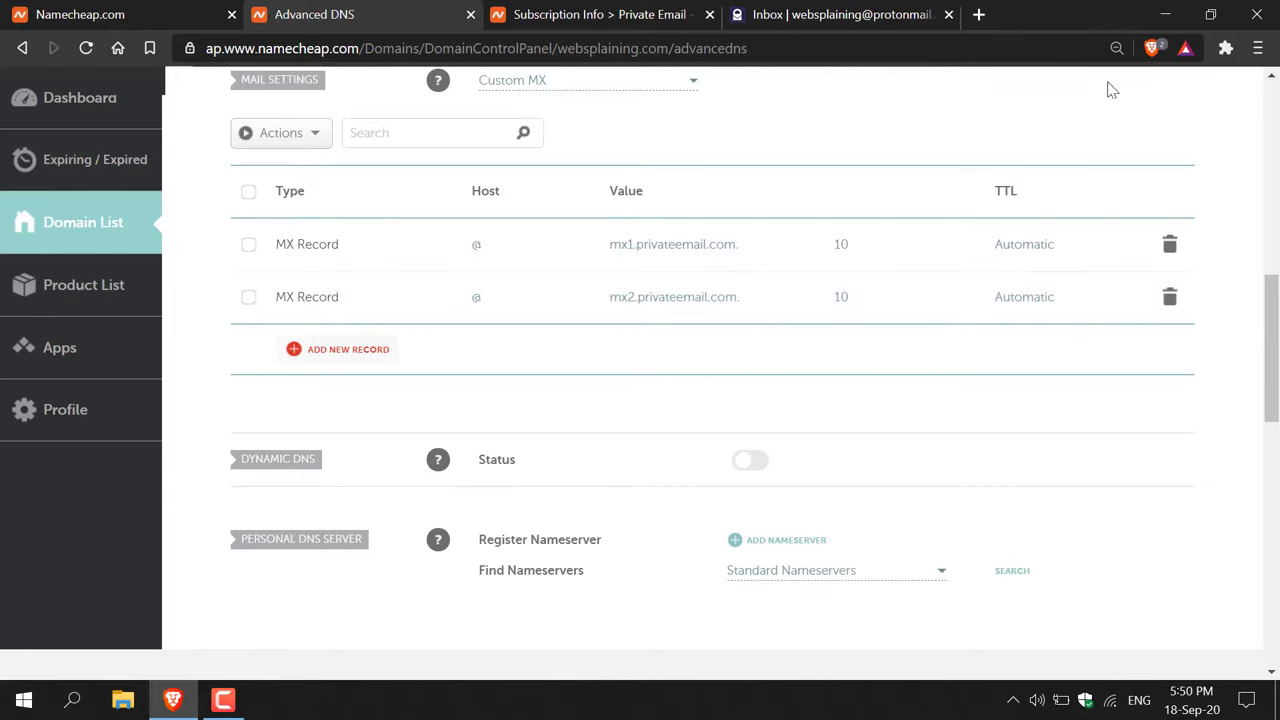
left_click(646, 18)
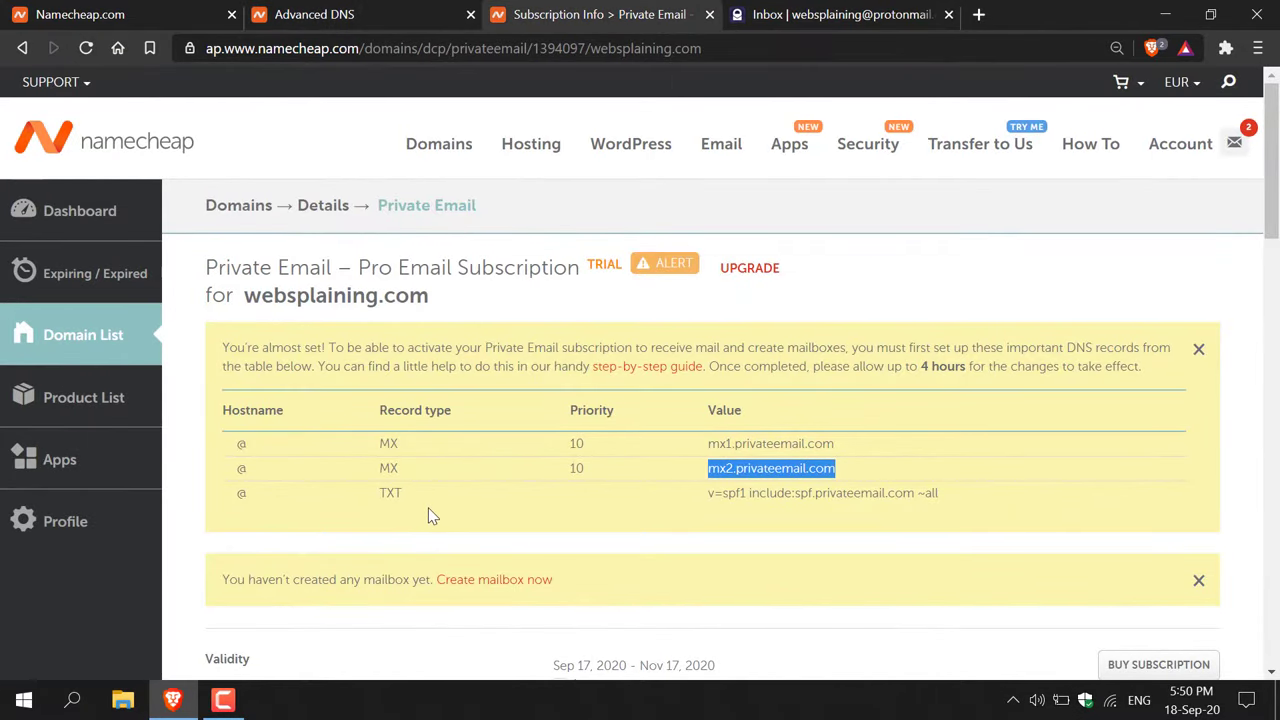
left_click_drag(990, 495, 709, 492)
right_click(709, 494)
left_click(740, 512)
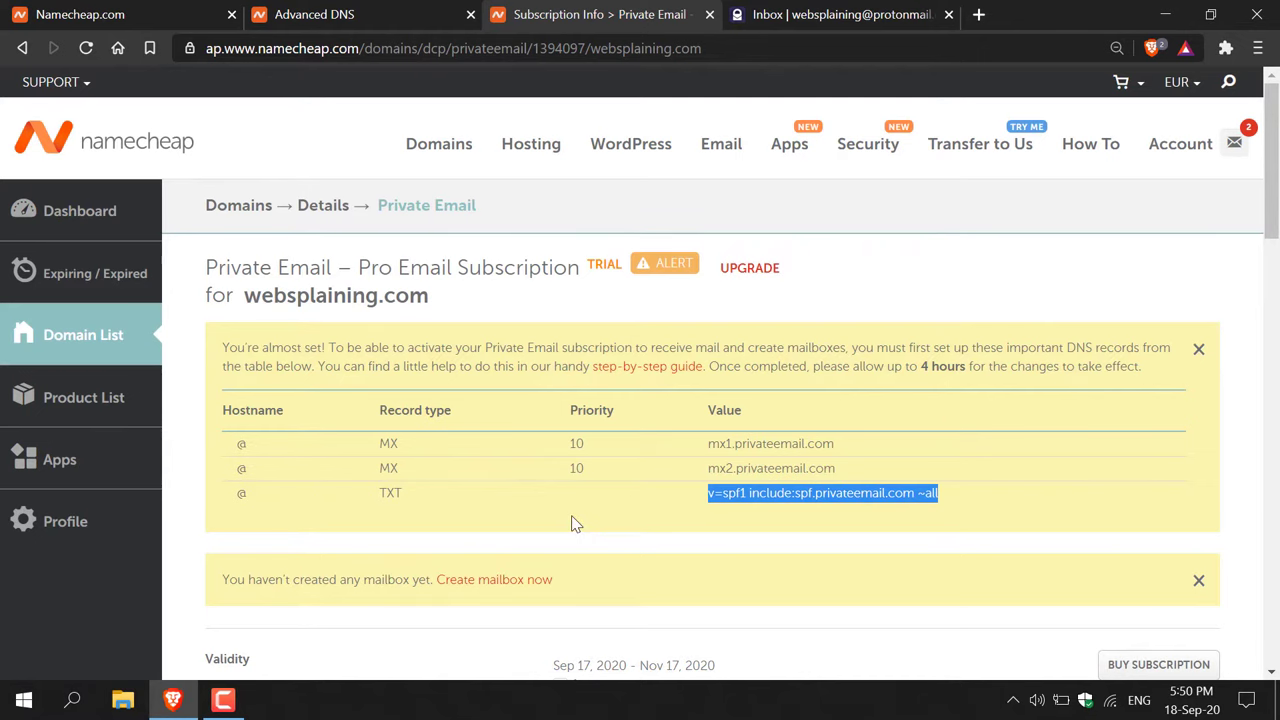
left_click(375, 12)
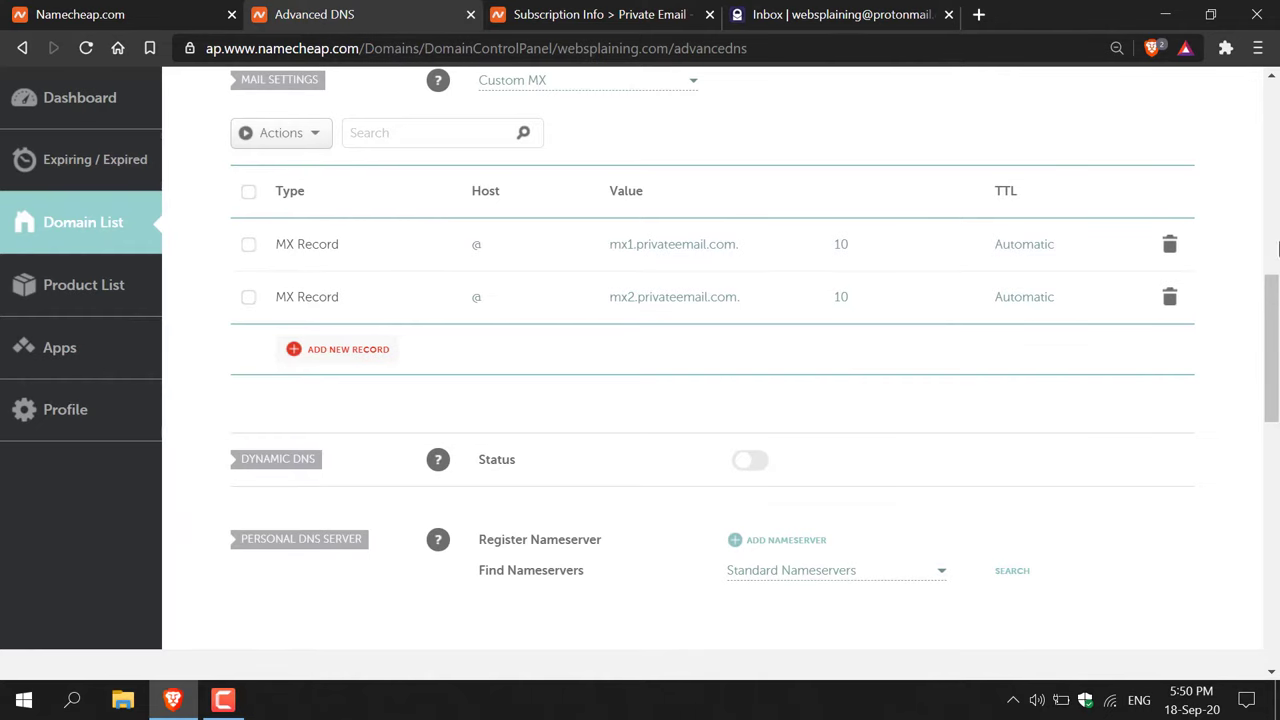
scroll(1272, 340, "up", 2)
scroll(712, 380, "up", 5)
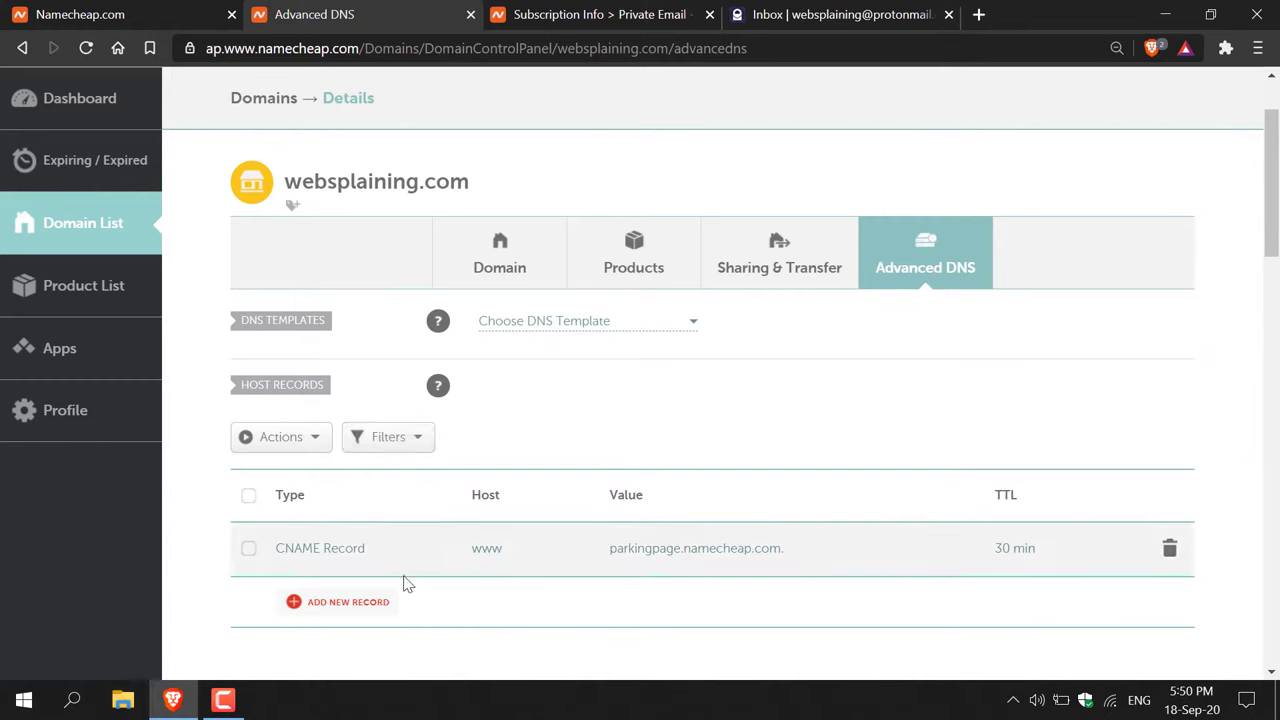
- Delete the parking CNAME and add a TXT record: @ → v=spf1 include:spf.privateemail.com ~all
left_click(1166, 560)
left_click(1108, 618)
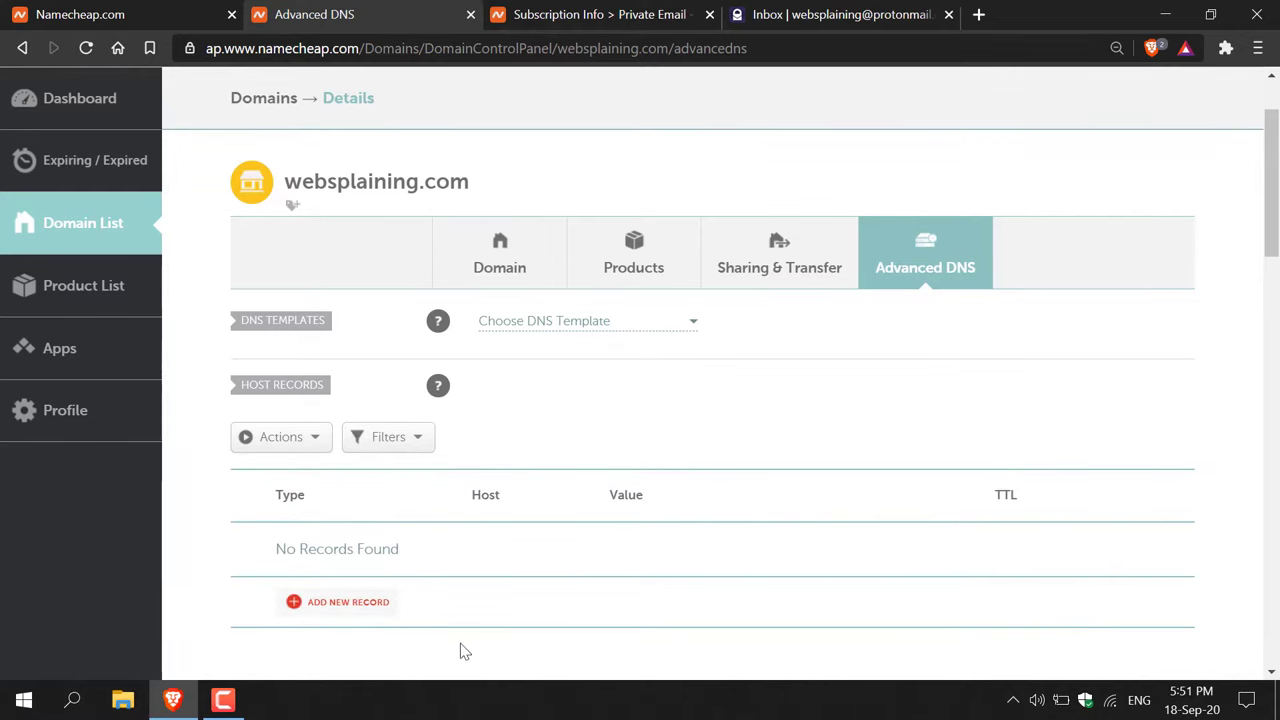
left_click(348, 602)
scroll(371, 606, "down", 3)
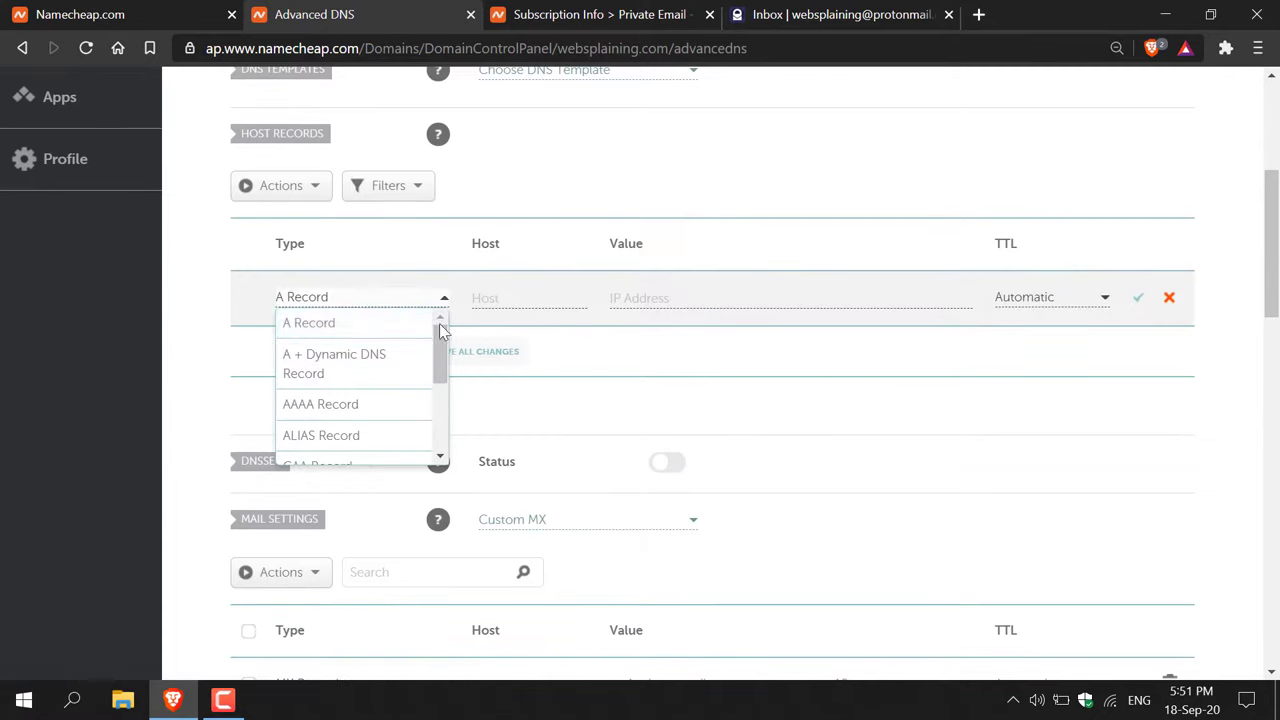
left_click_drag(443, 331, 457, 423)
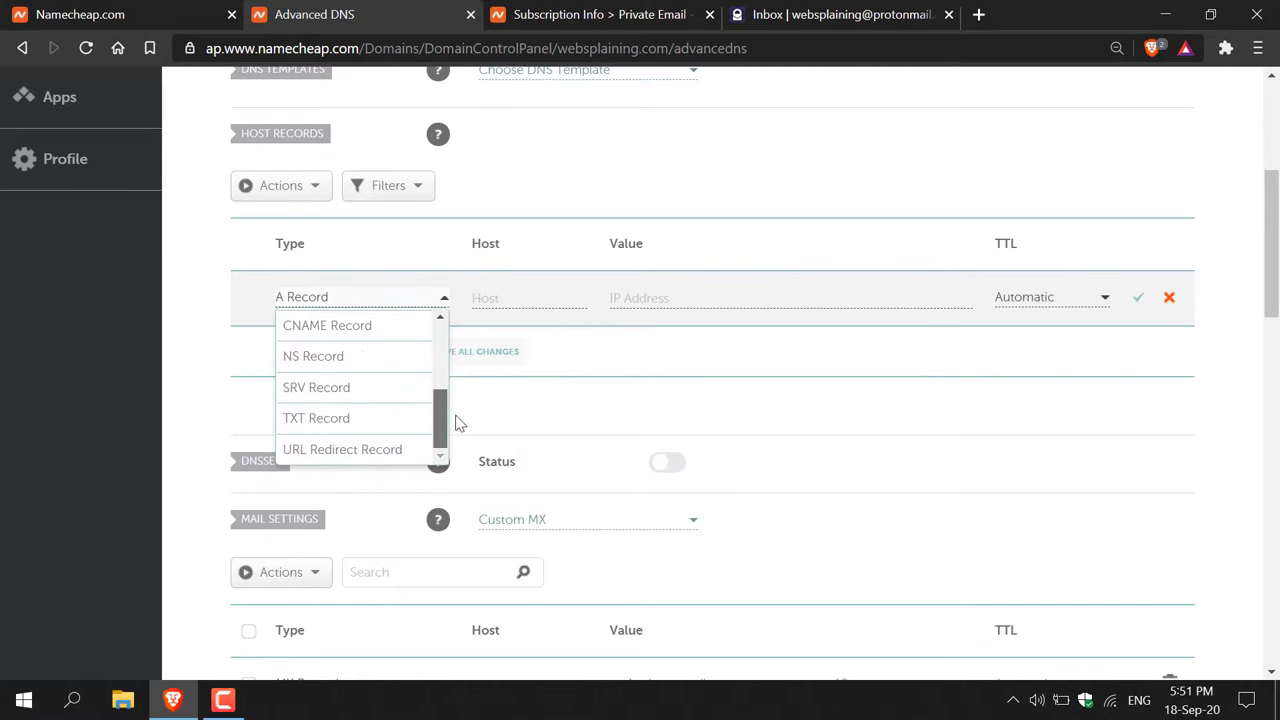
left_click(393, 431)
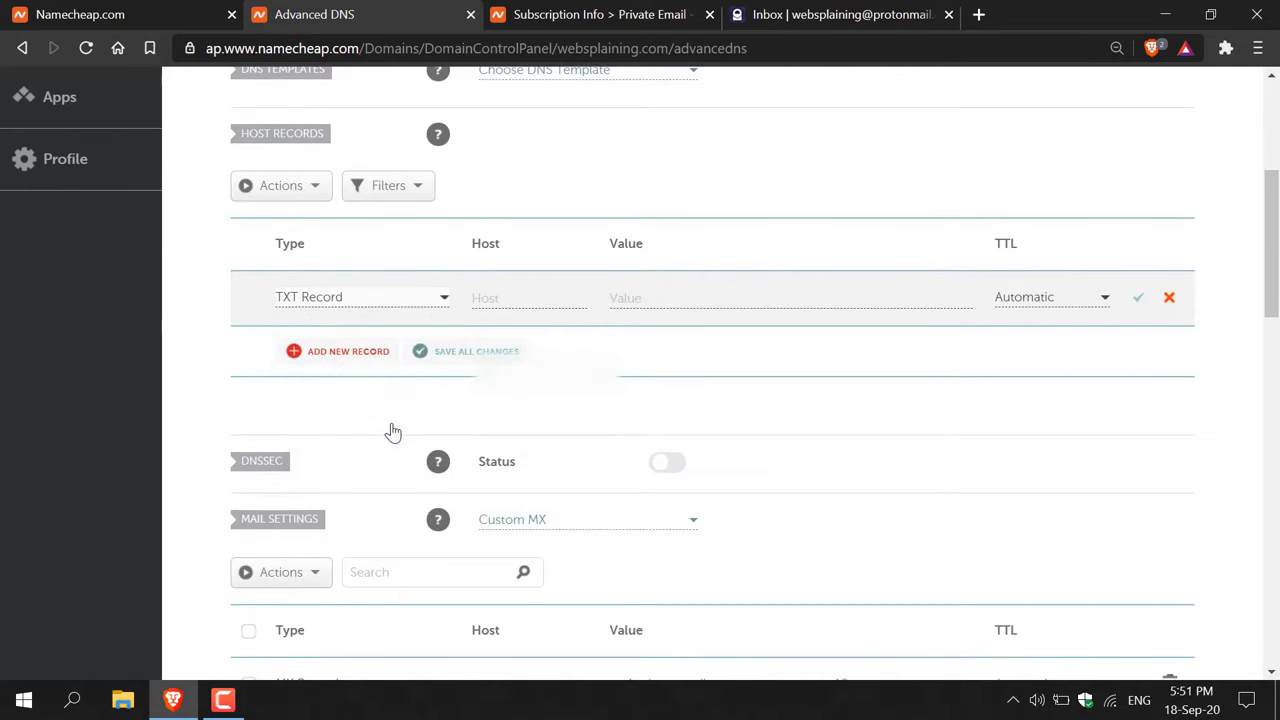
left_click(516, 298)
type("@")
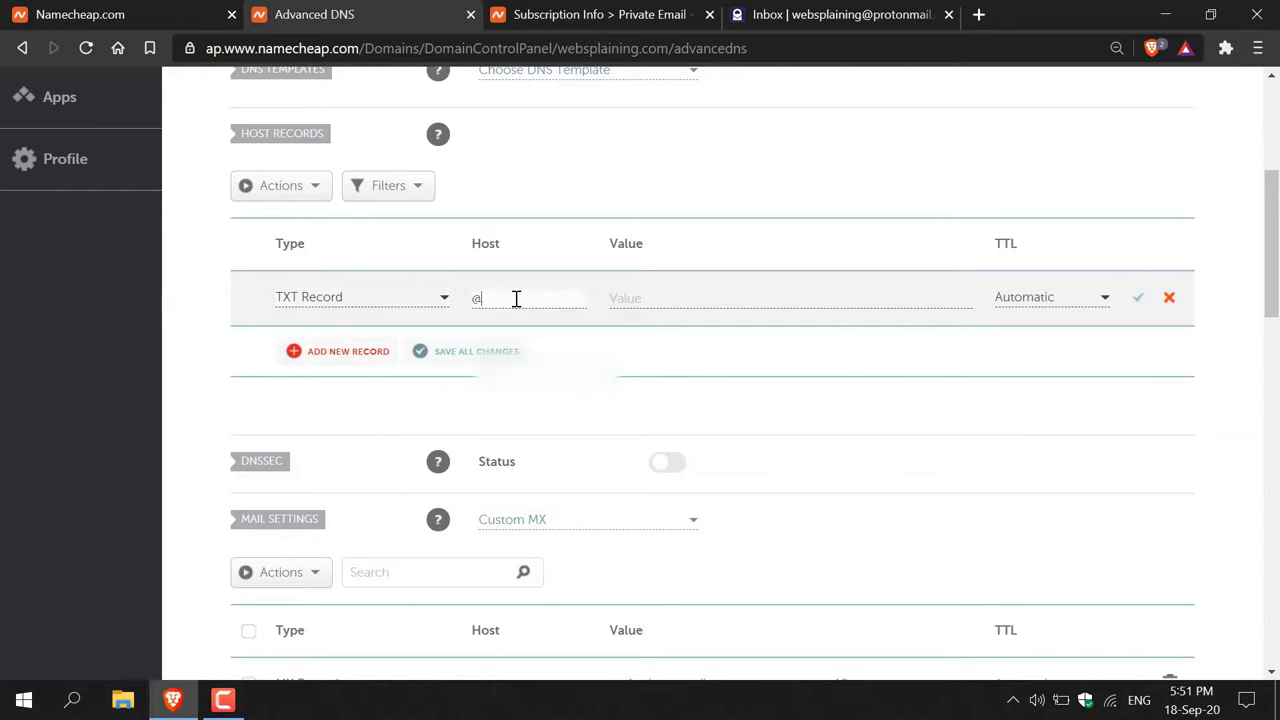
left_click(631, 299)
key("ctrl+v")
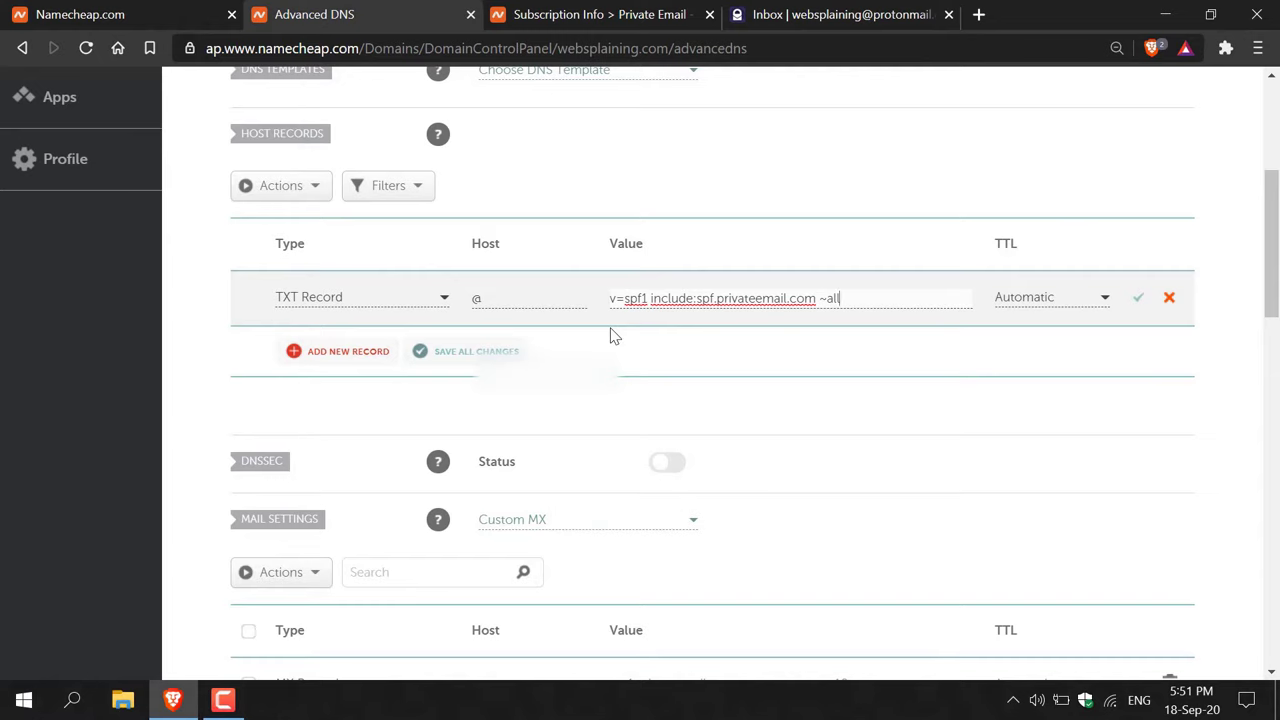
left_click(1138, 300)
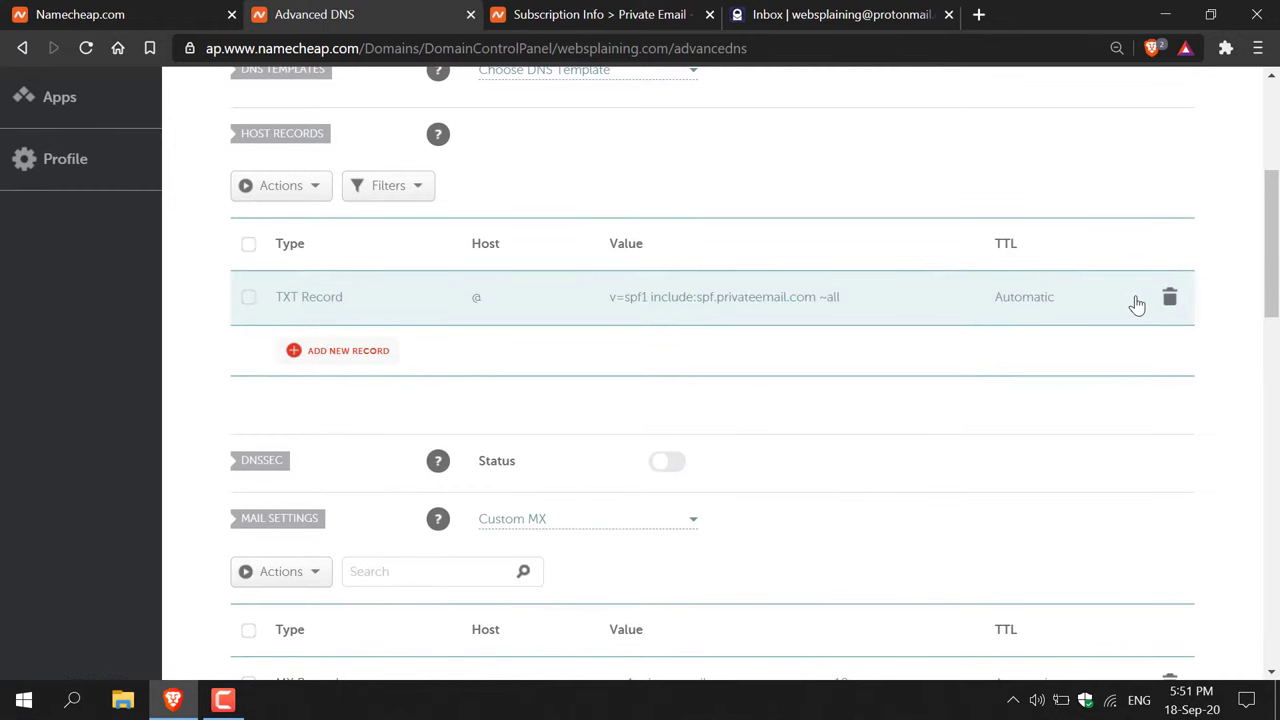
left_click_drag(1273, 212, 1275, 318)
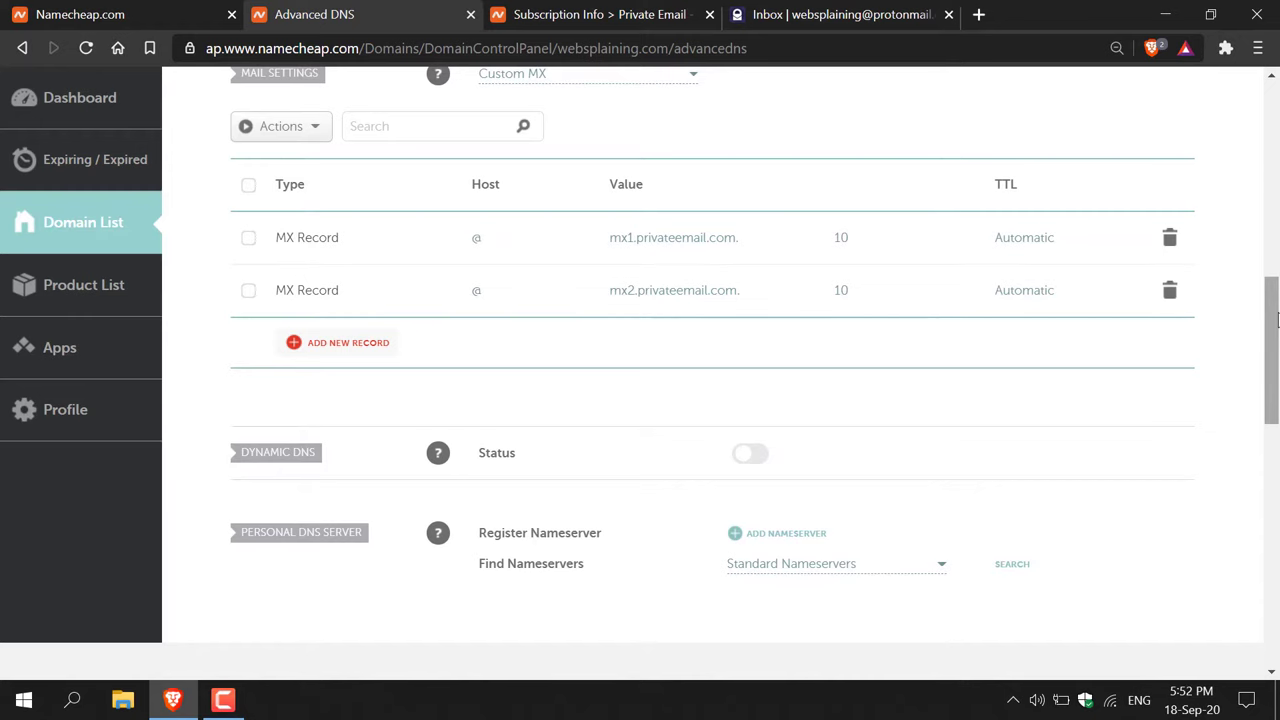
left_click(470, 14)
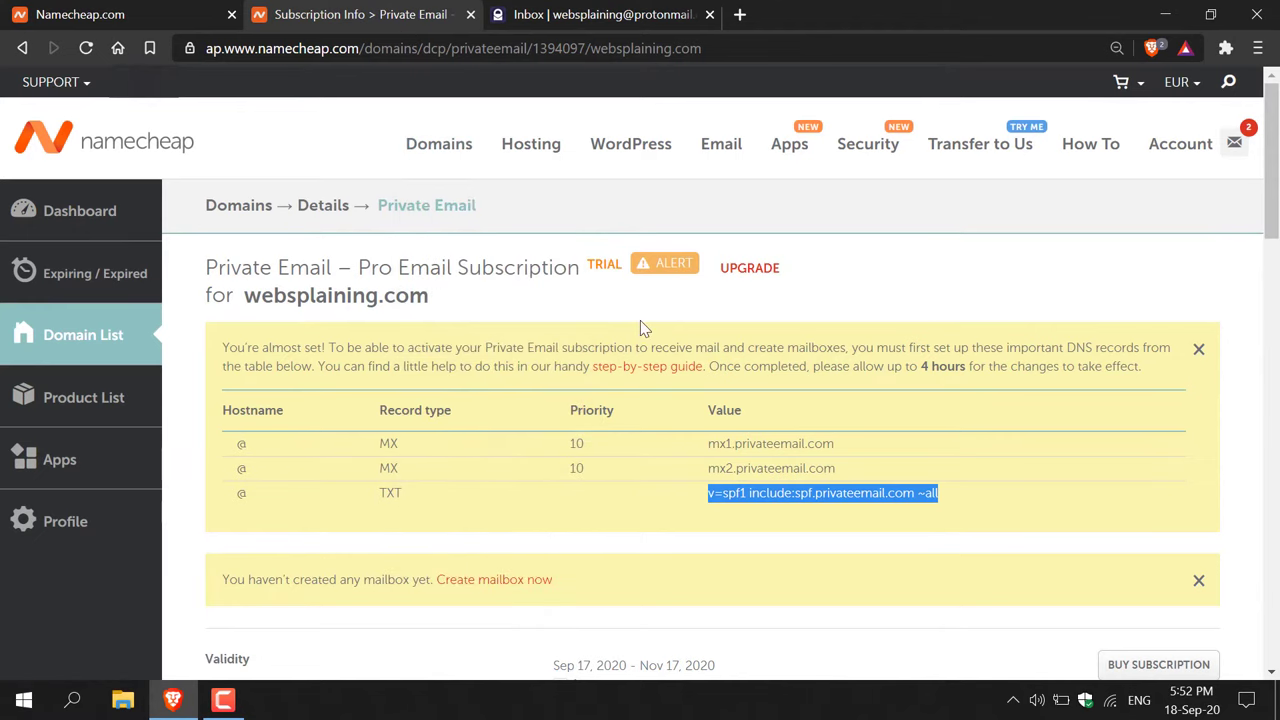
left_click(566, 520)
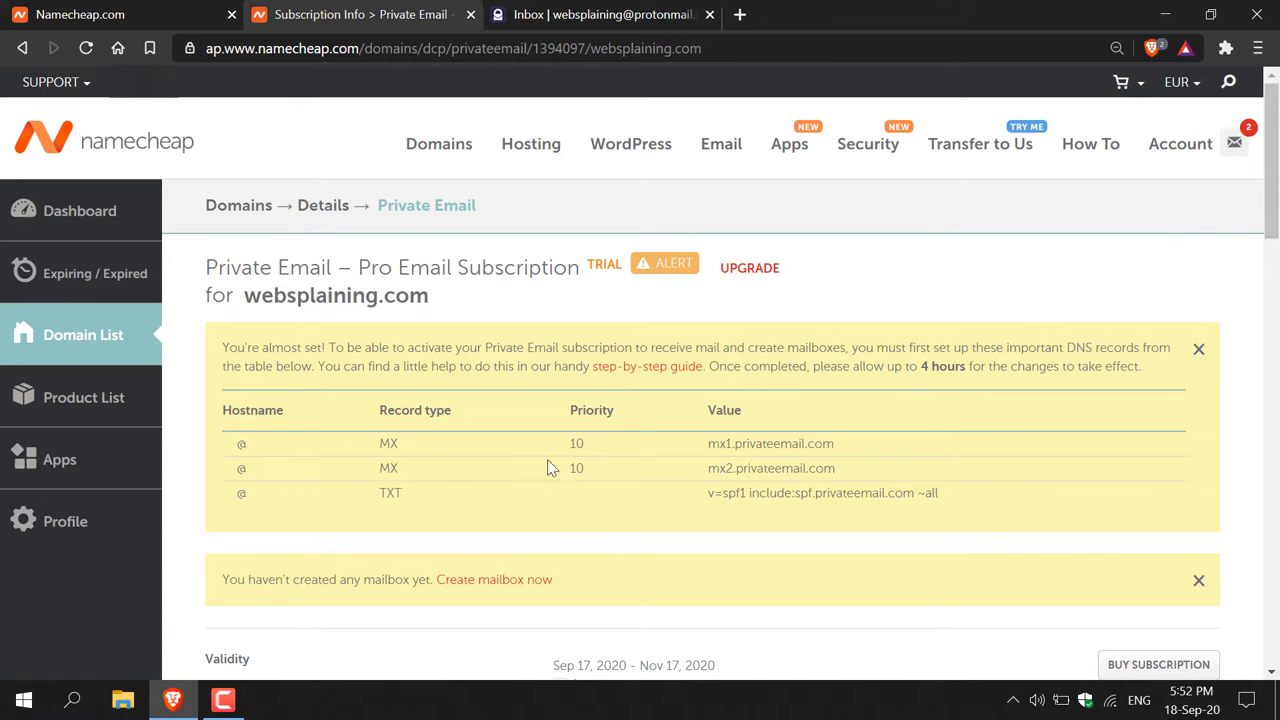
left_click(493, 580)
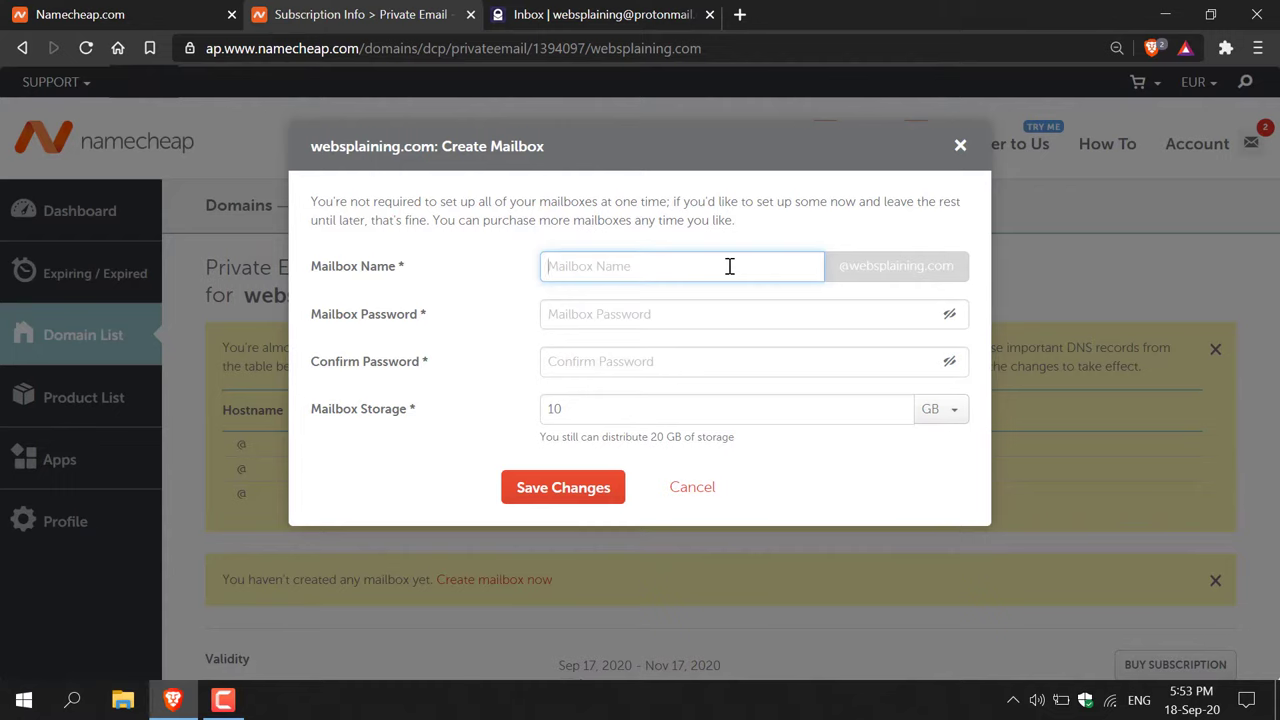
- Enter and confirm the mailbox password, change storage from 10 GB to 5 GB, and save
left_click(623, 315)
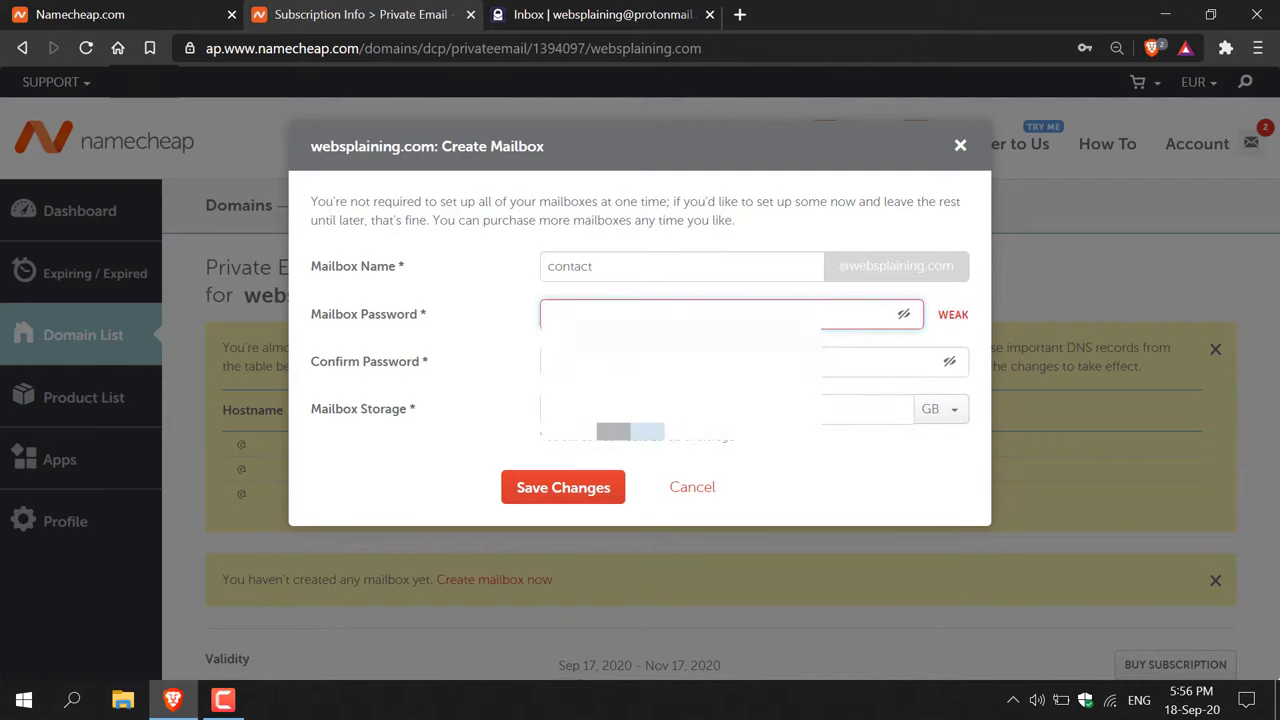
type("••••")
left_click(655, 361)
type("•••••••••")
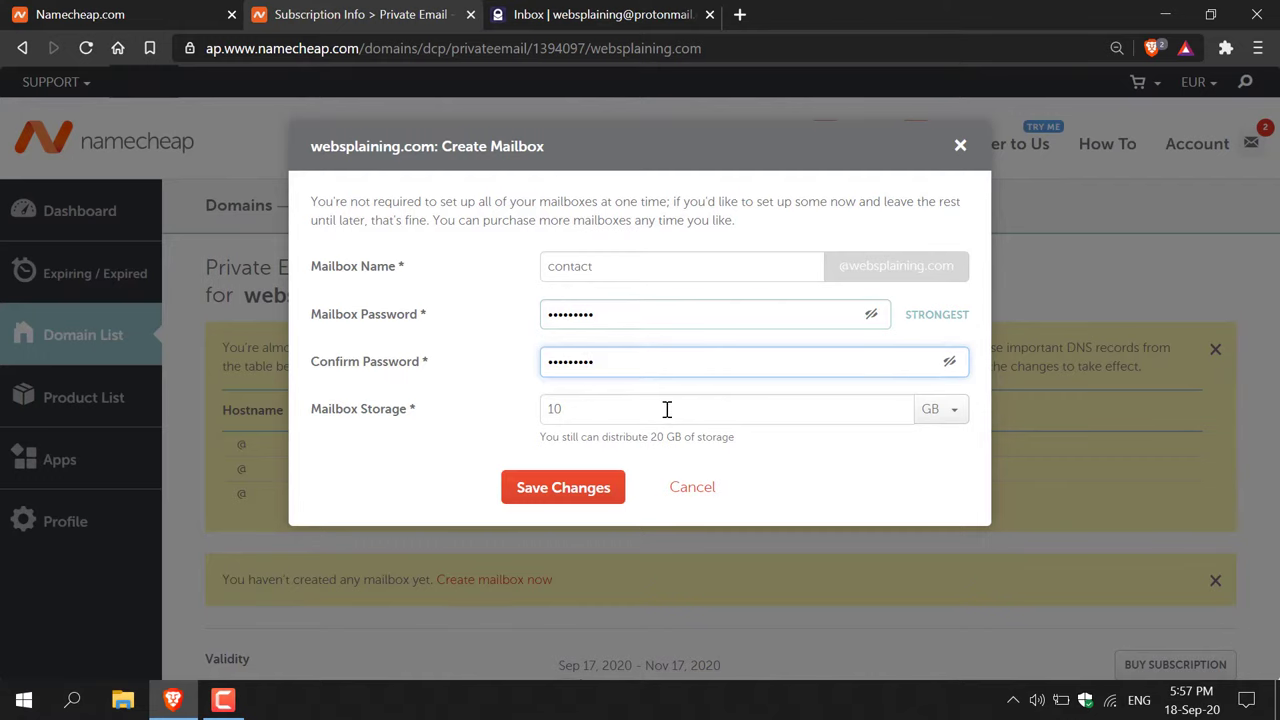
left_click(680, 409)
key("BackSpace")
key("BackSpace")
type("5")
left_click(766, 505)
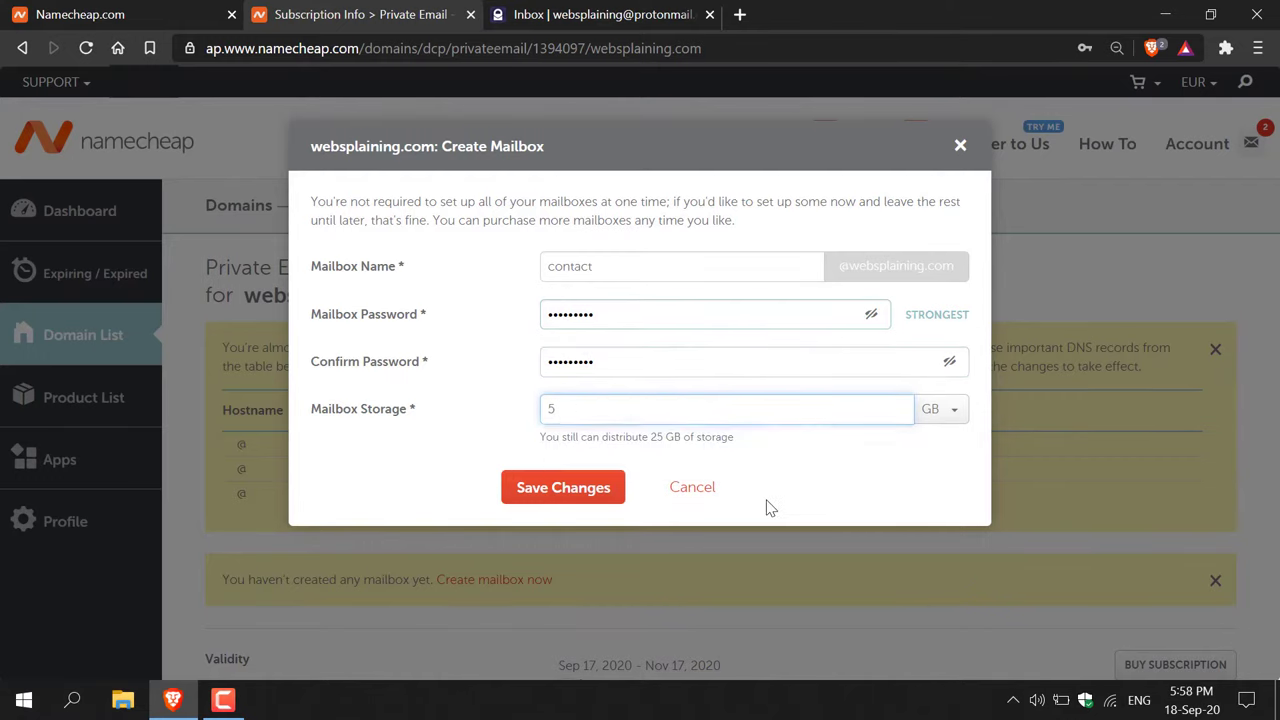
left_click(540, 500)
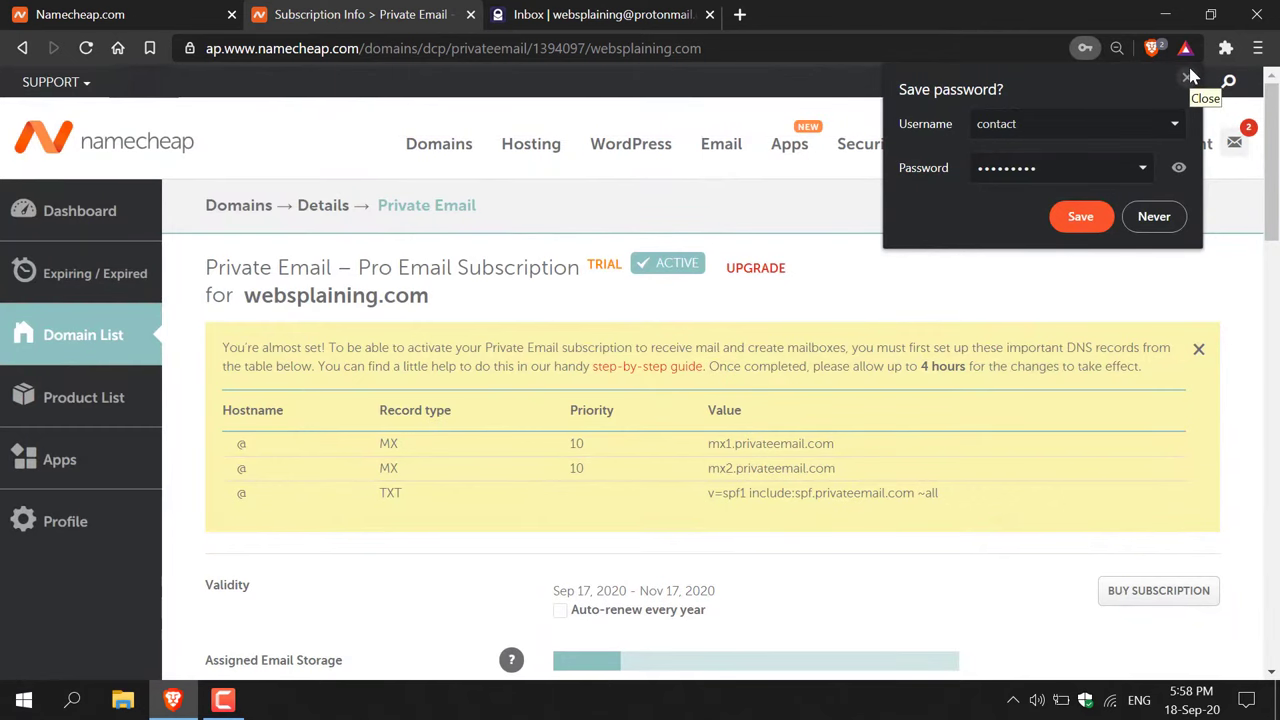
- Dismiss the save-password prompt and launch Open Webmail from the contact mailbox's actions menu
left_click(1189, 77)
mouse_move(1190, 82)
left_click_drag(1272, 122, 1274, 268)
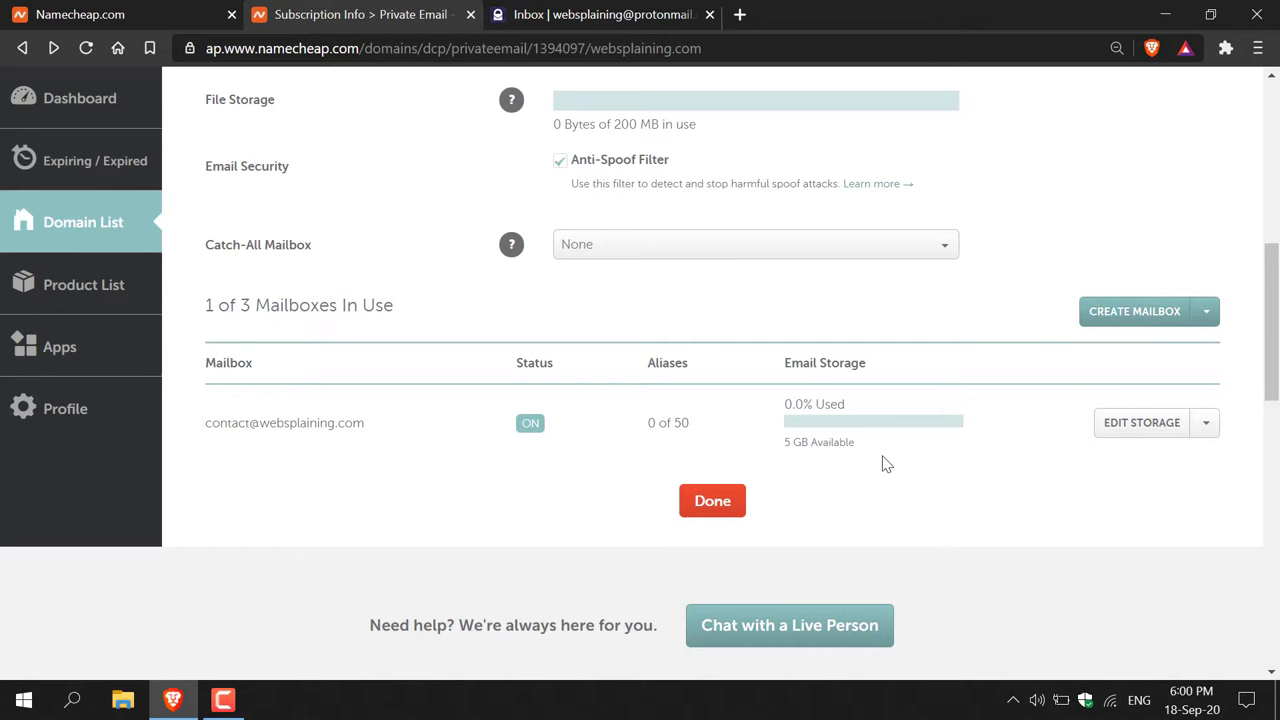
left_click(1208, 440)
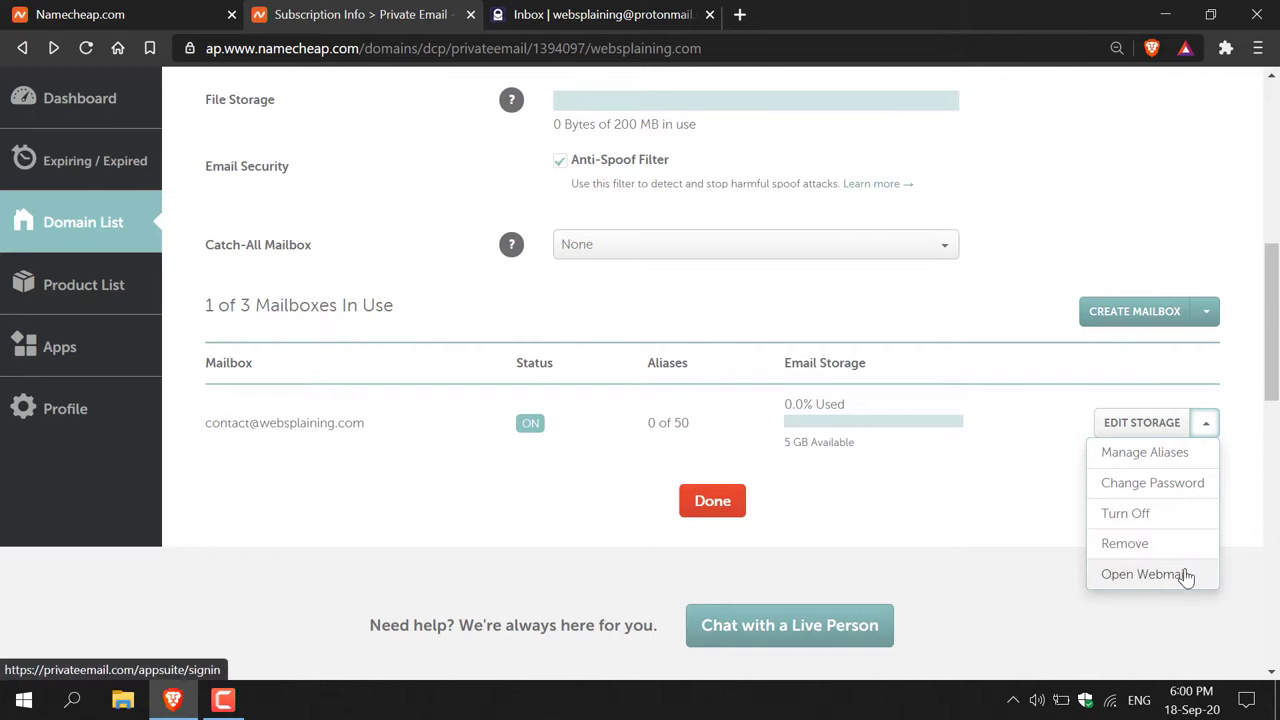
left_click(1141, 574)
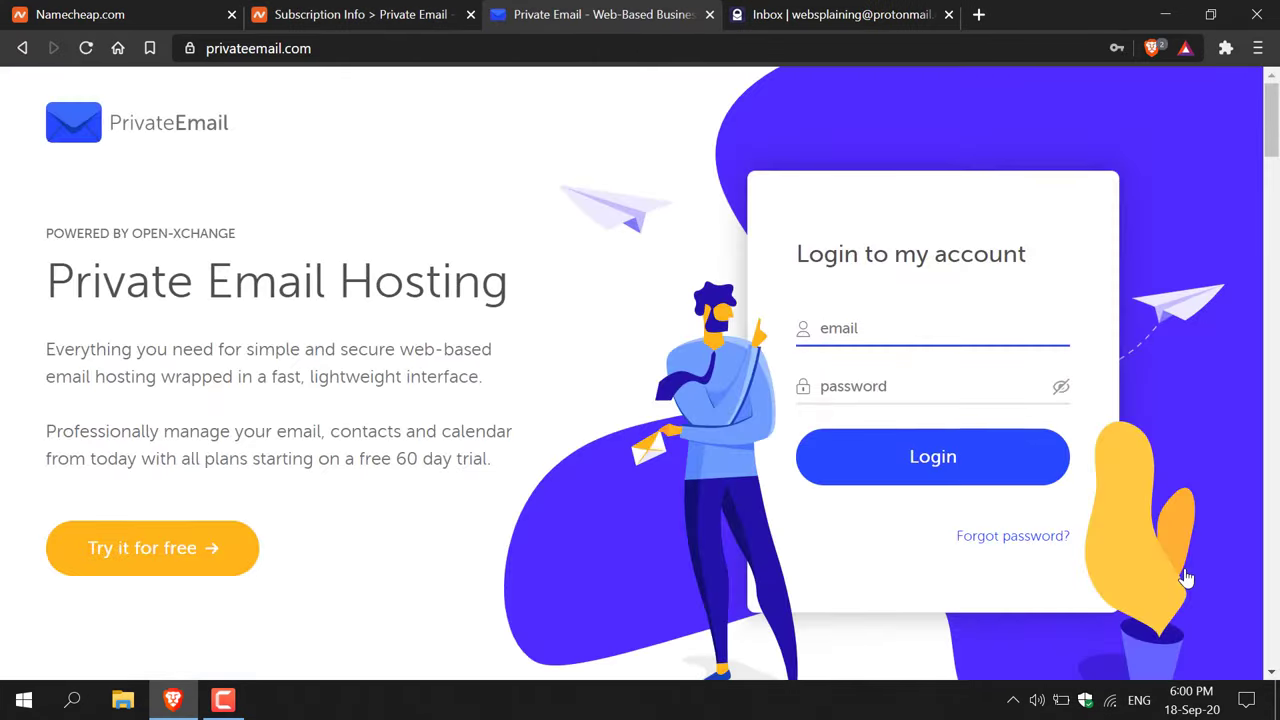
- Log in to webmail with the new contact mailbox's address and its password
left_click(400, 48)
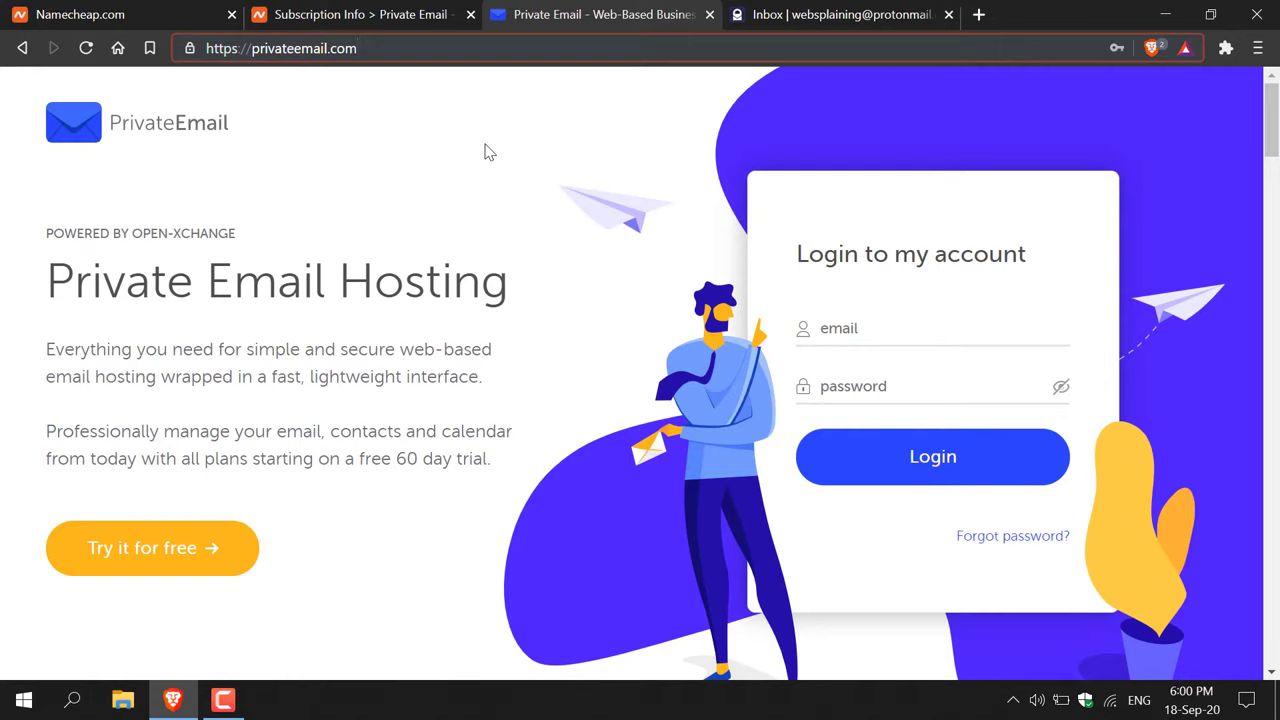
left_click(925, 316)
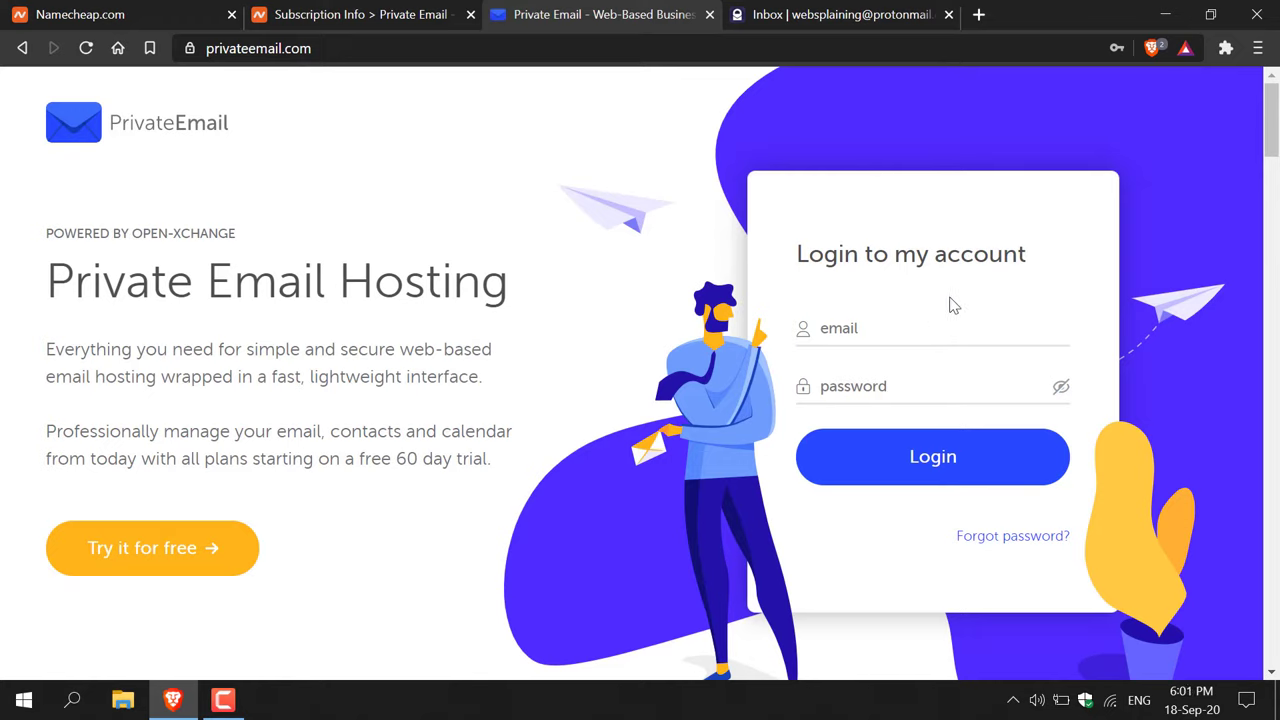
left_click(915, 327)
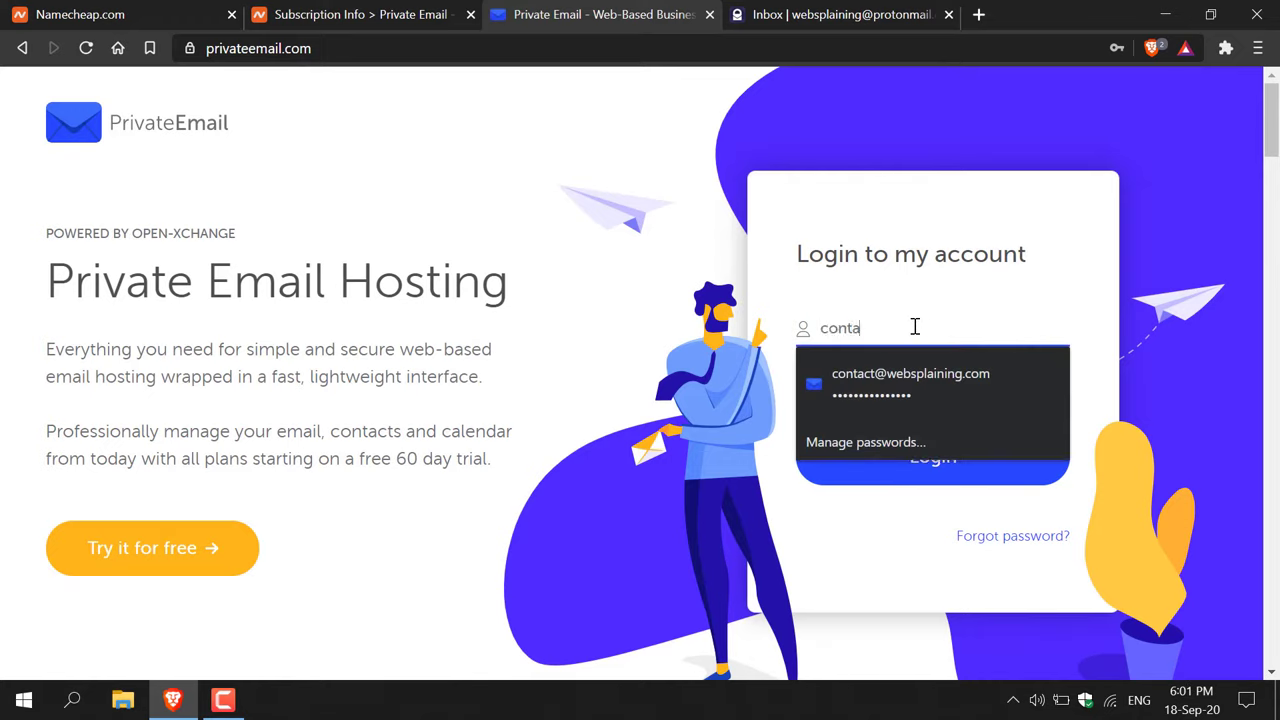
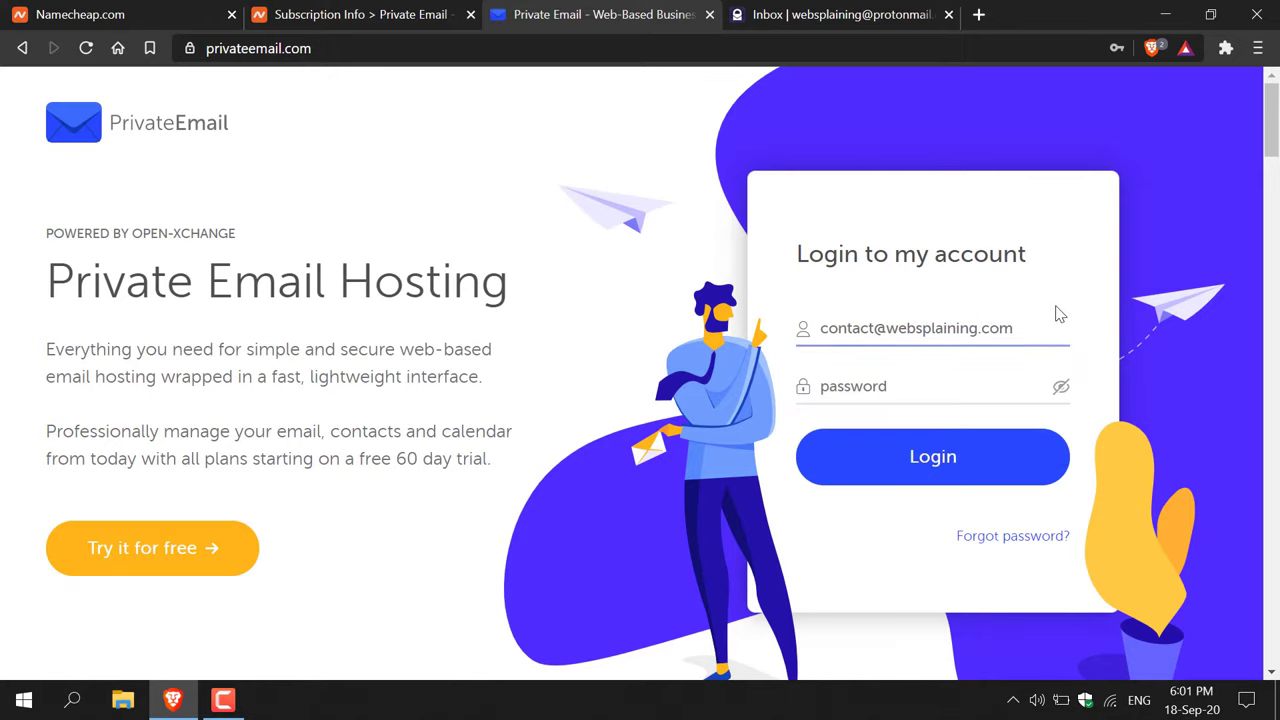
left_click(975, 386)
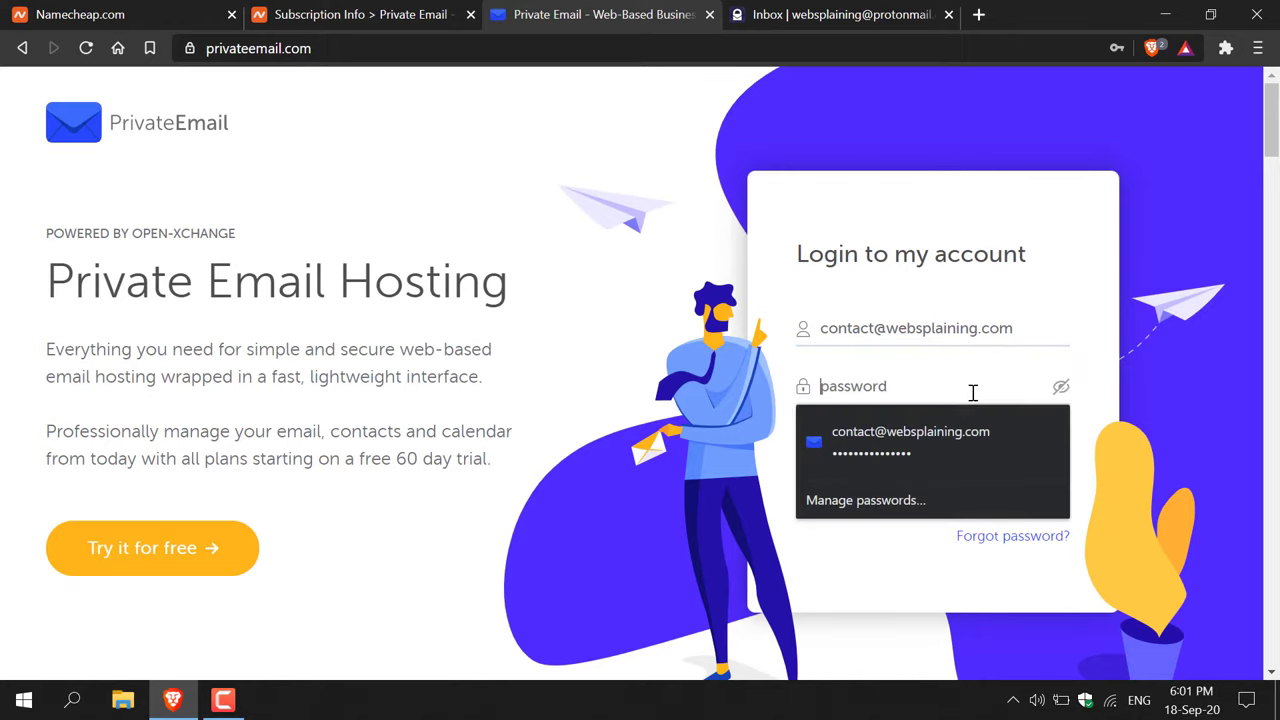
type("••••••")
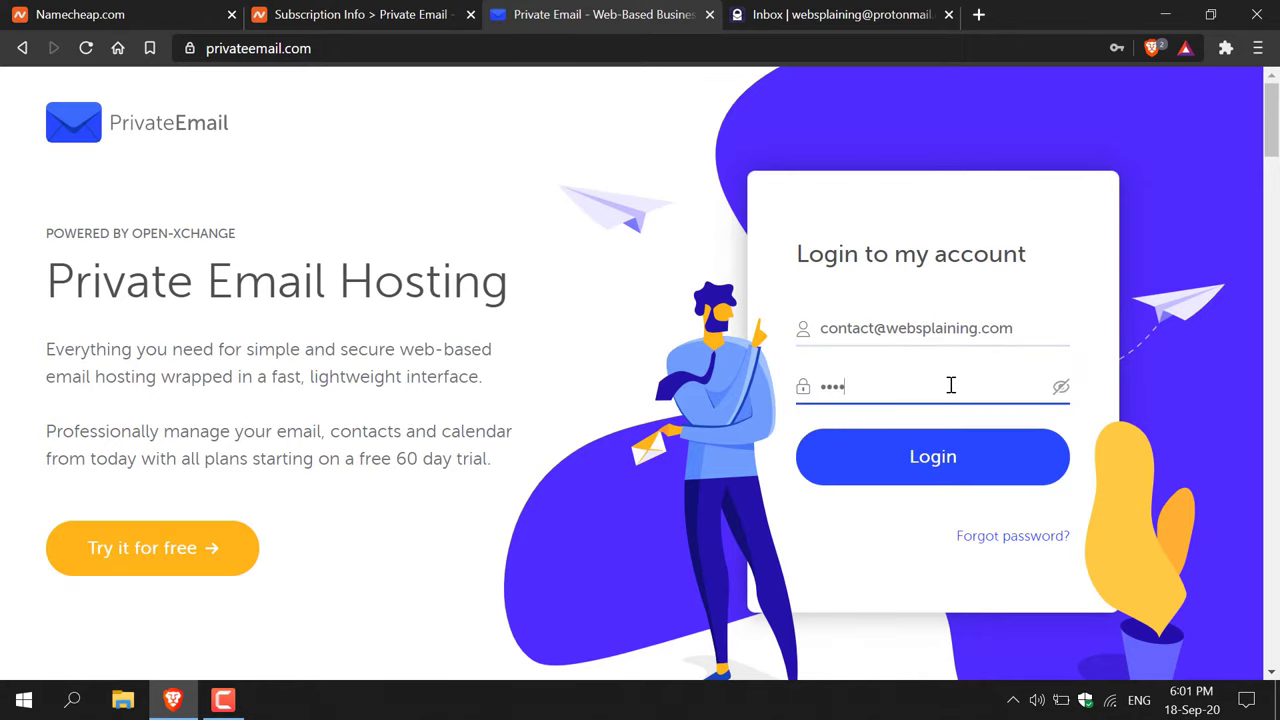
type("•••")
left_click(930, 458)
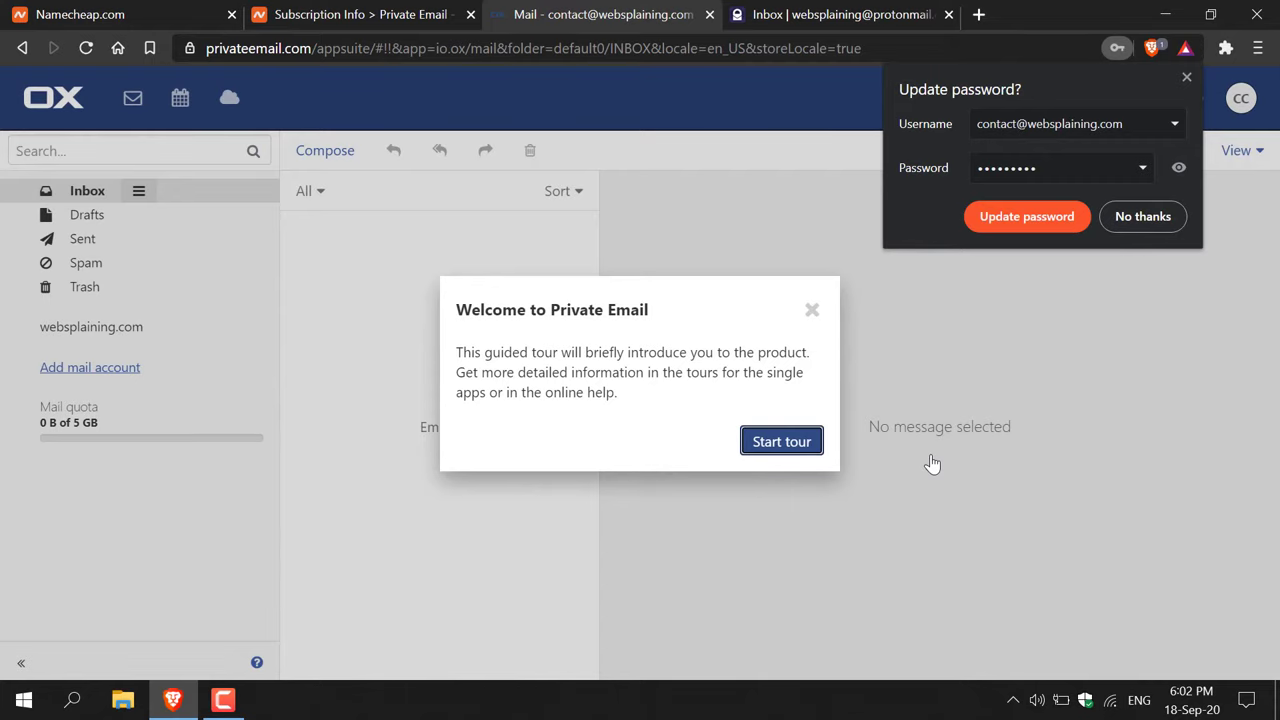
- Close the welcome tour, decline the password update prompt, and start a new message
left_click(812, 310)
left_click(1138, 218)
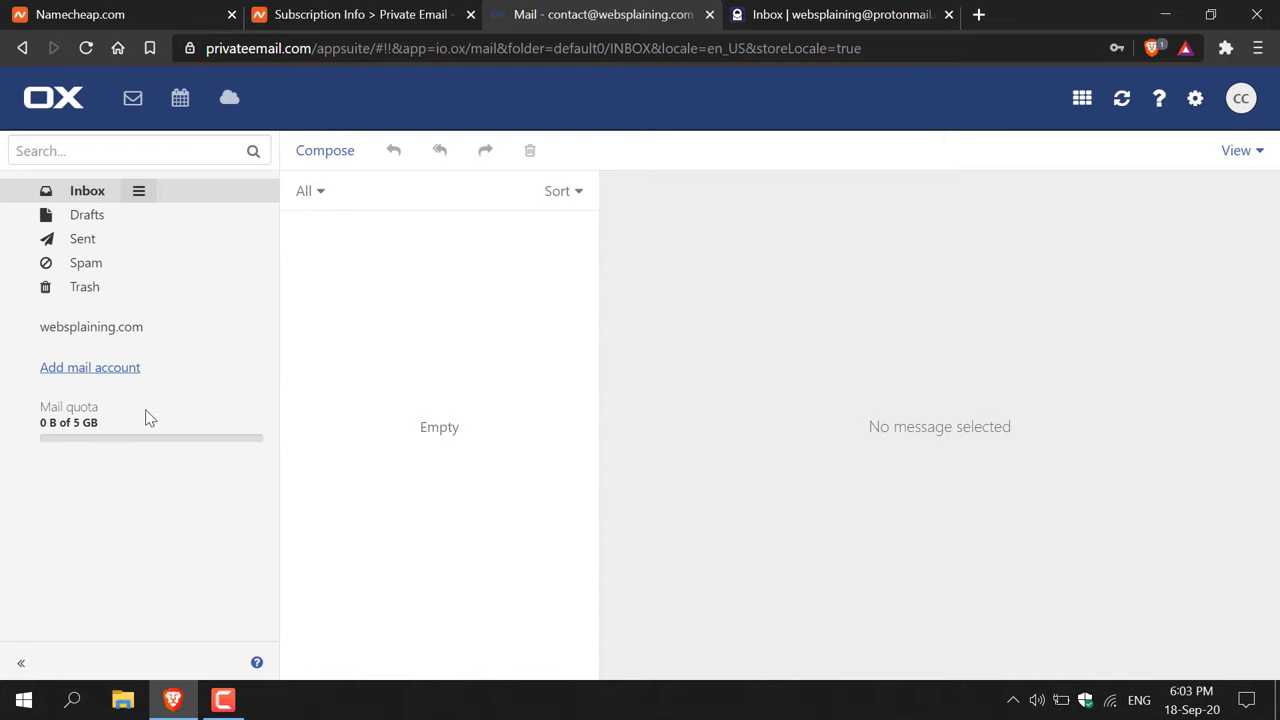
left_click(354, 164)
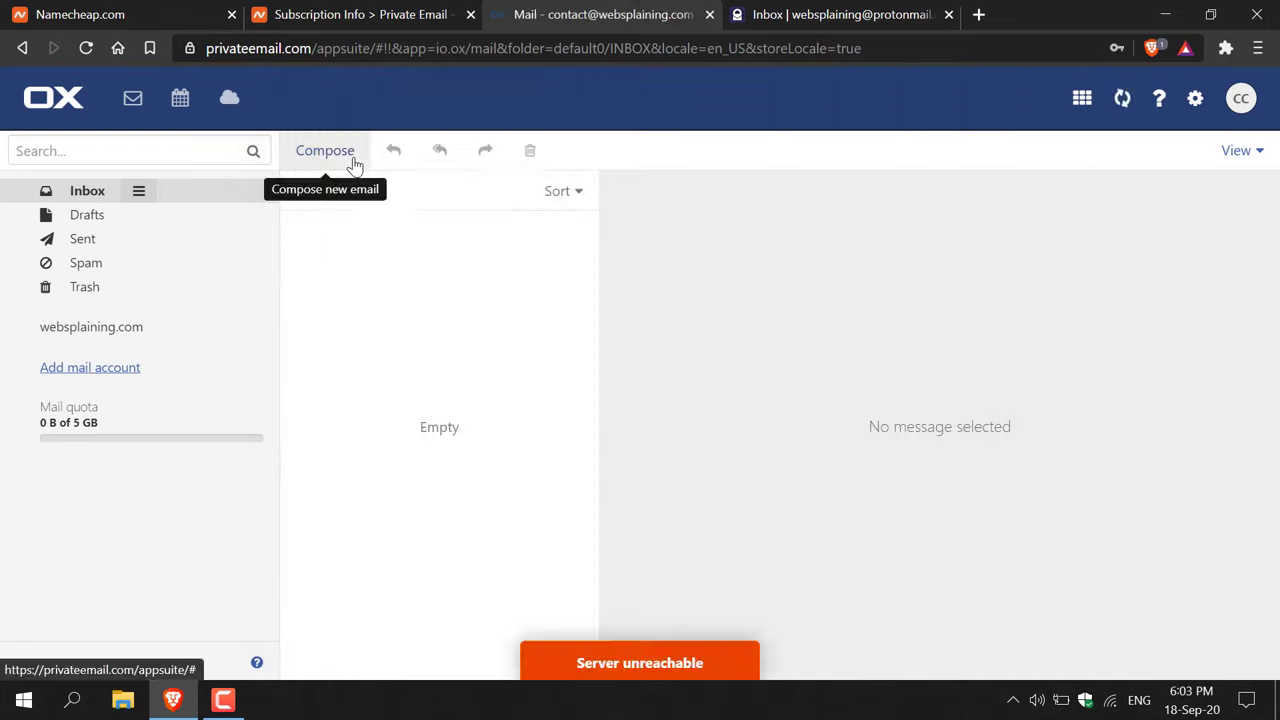
- Send 'this is a test' with body 'test test' to the ProtonMail address and confirm it in Sent
left_click(354, 164)
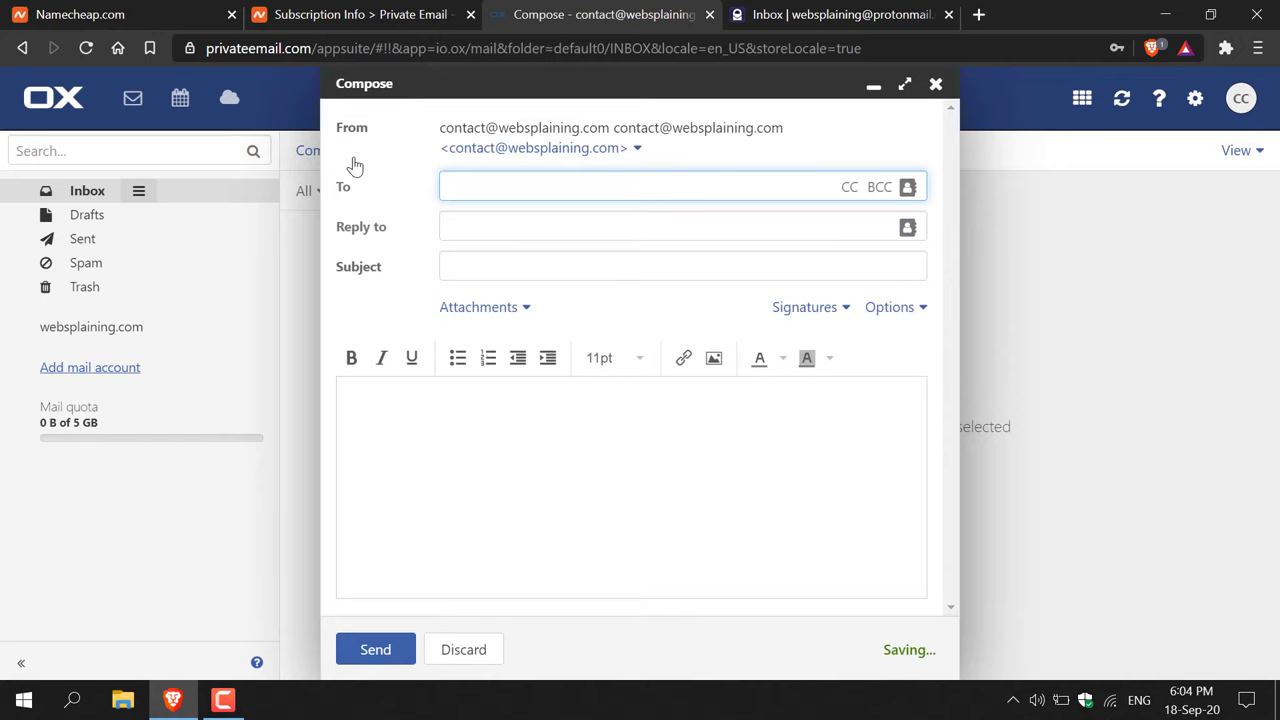
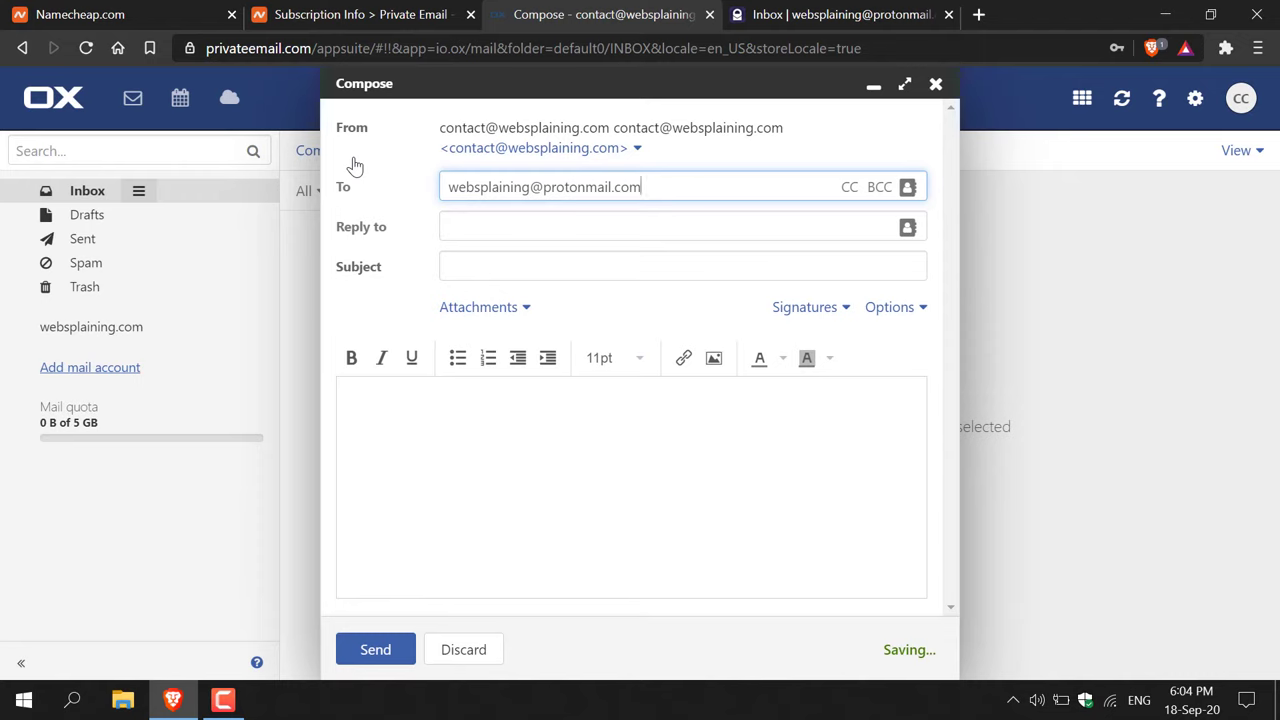
left_click(475, 268)
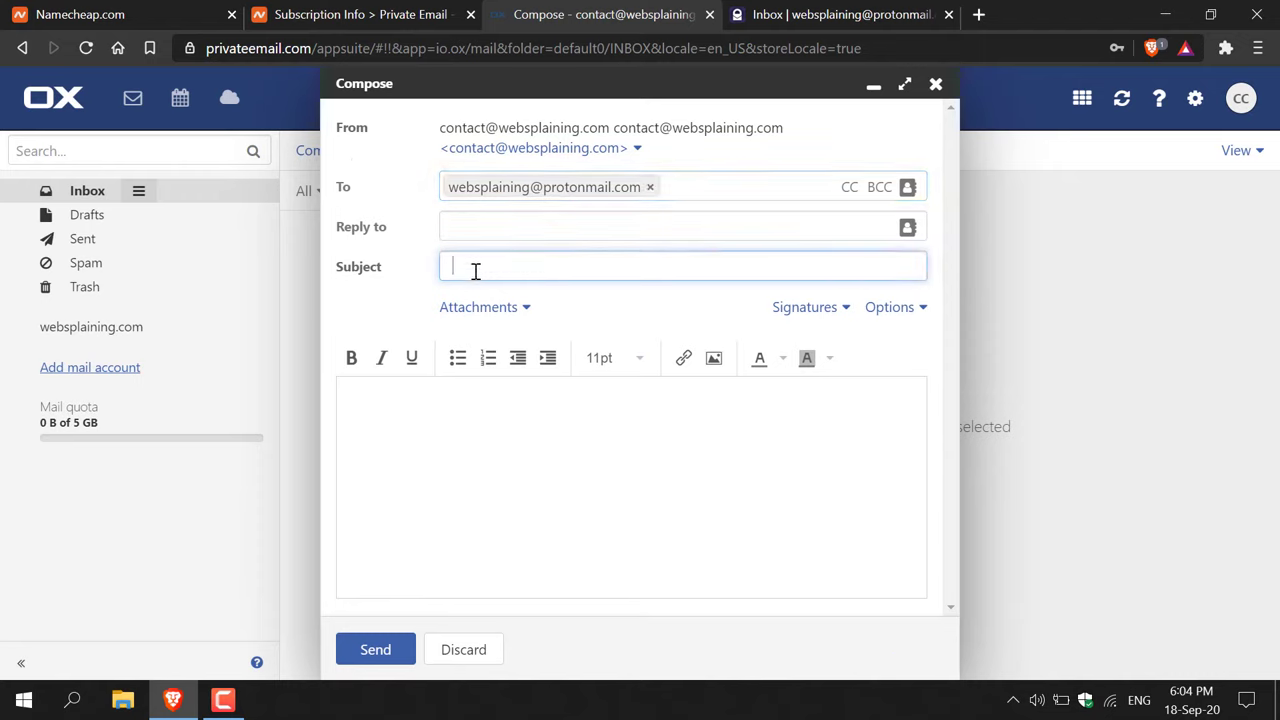
type("this is a test")
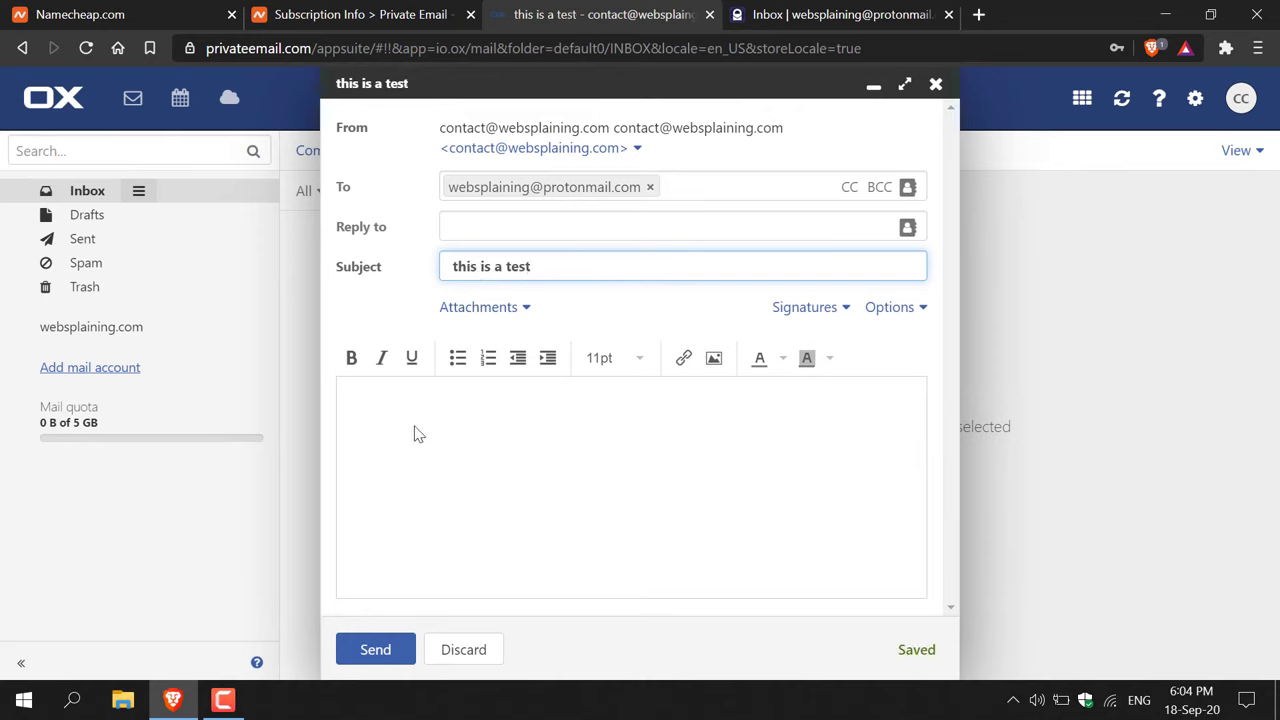
left_click(416, 432)
type("t")
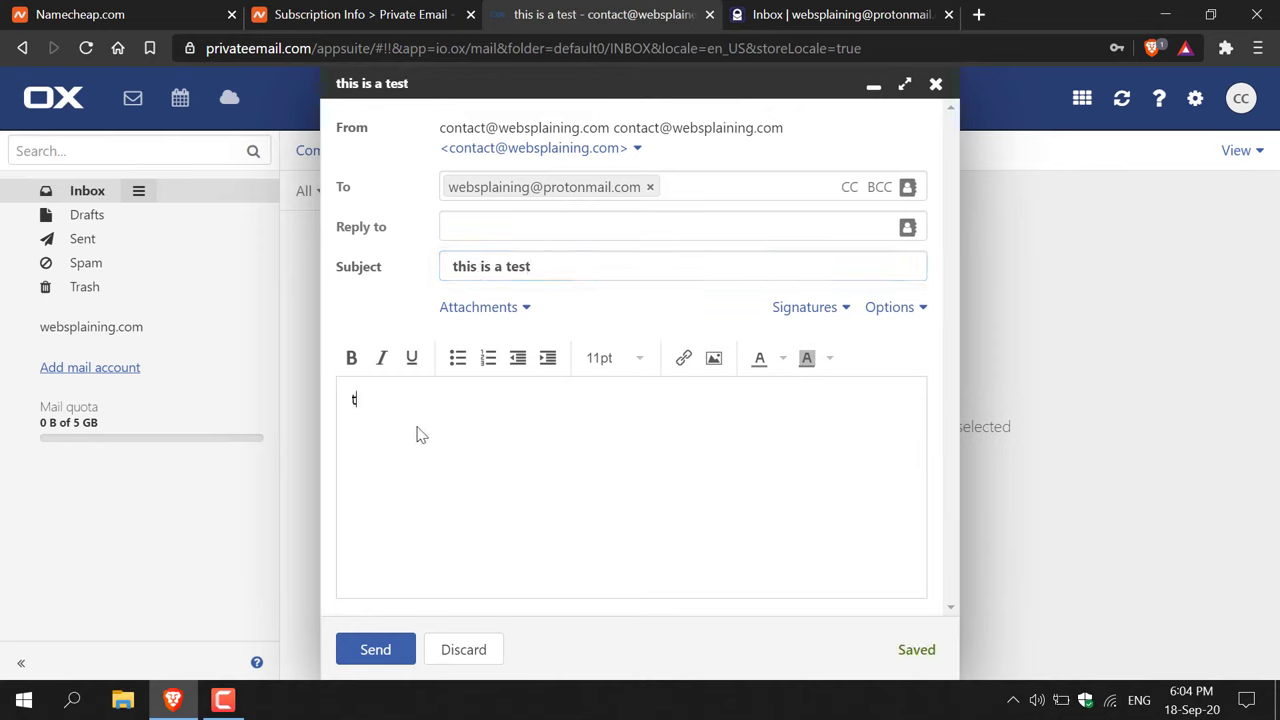
type("est test")
left_click(404, 662)
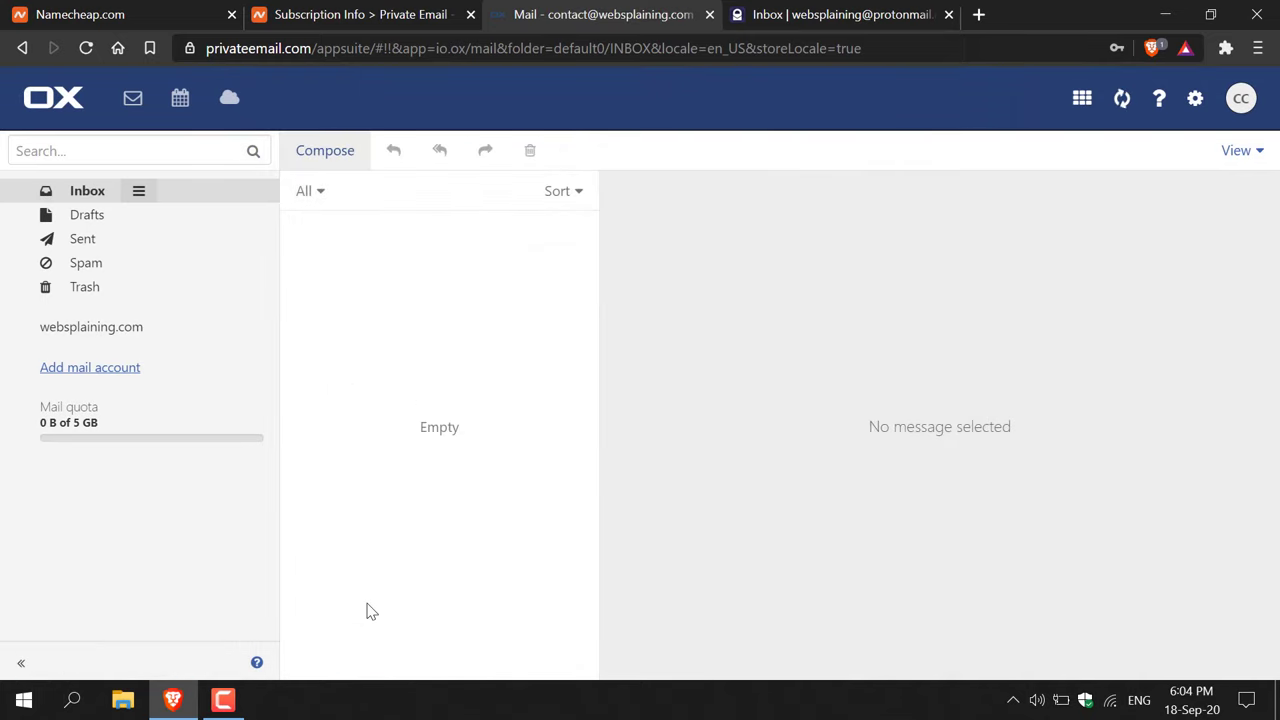
left_click(104, 244)
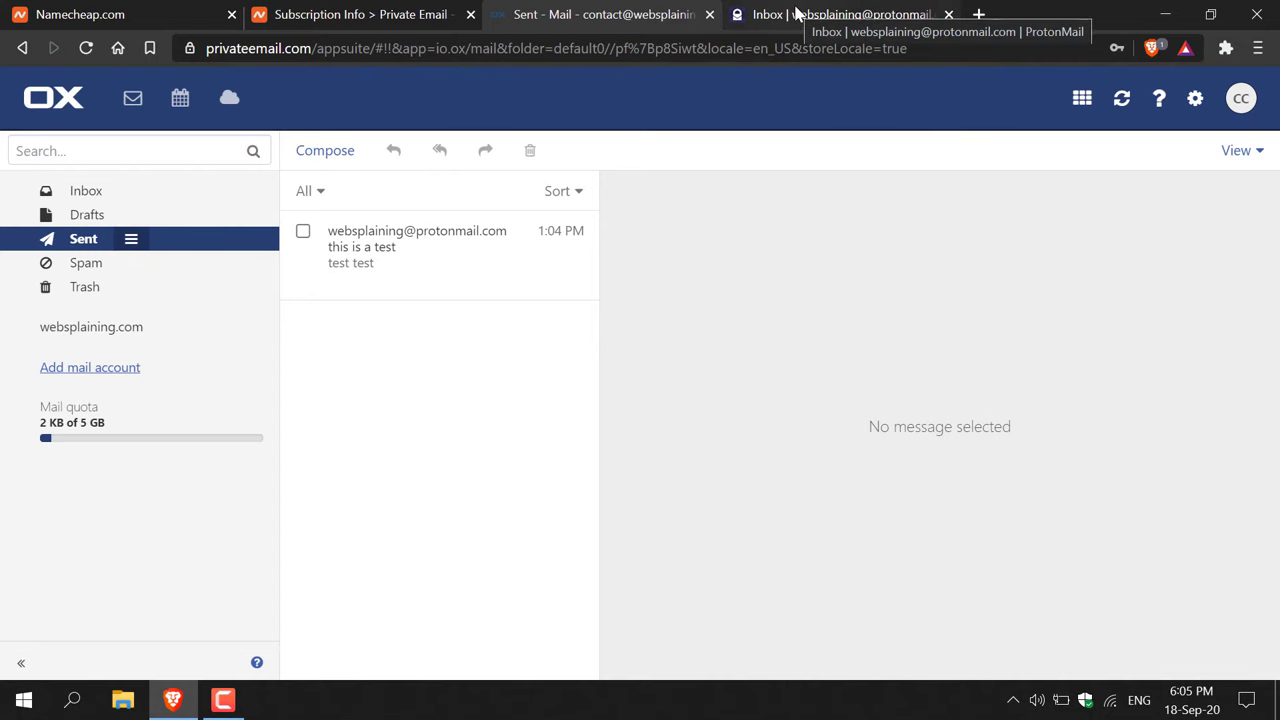
left_click(797, 12)
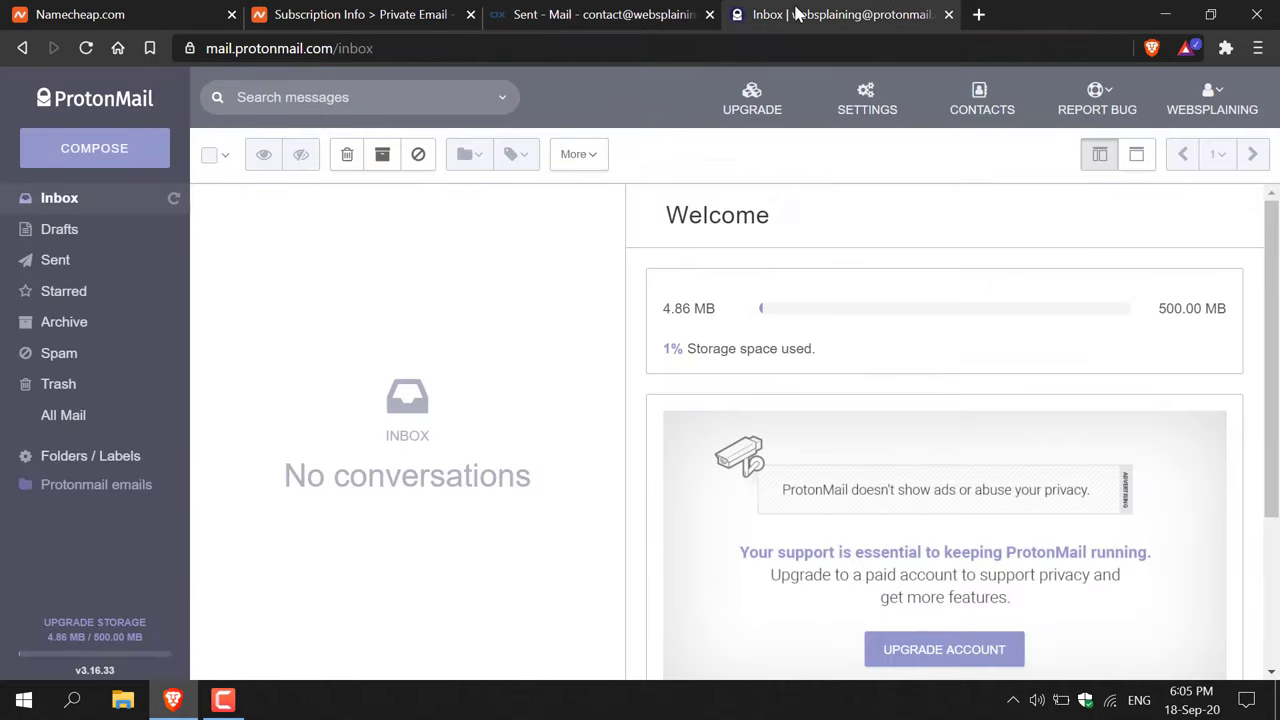
- Open the test email in ProtonMail and send back the reply 'nice test'
left_click(175, 200)
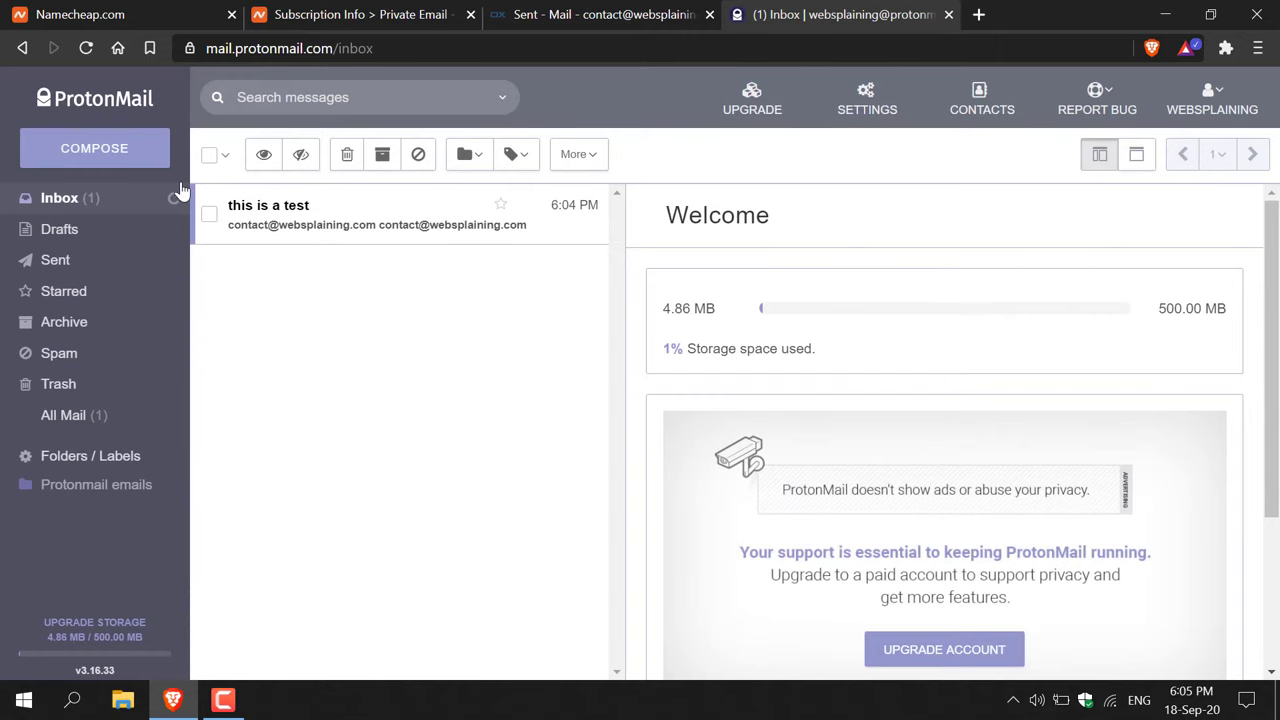
left_click(360, 229)
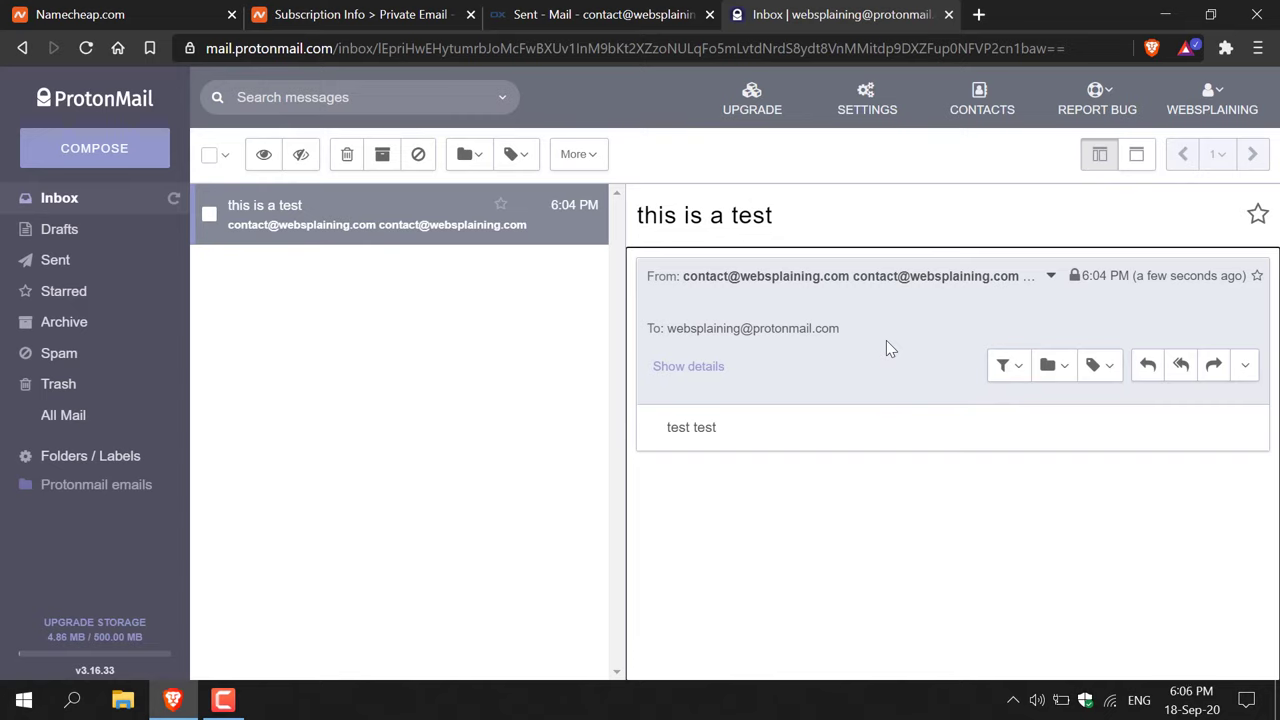
left_click(1146, 366)
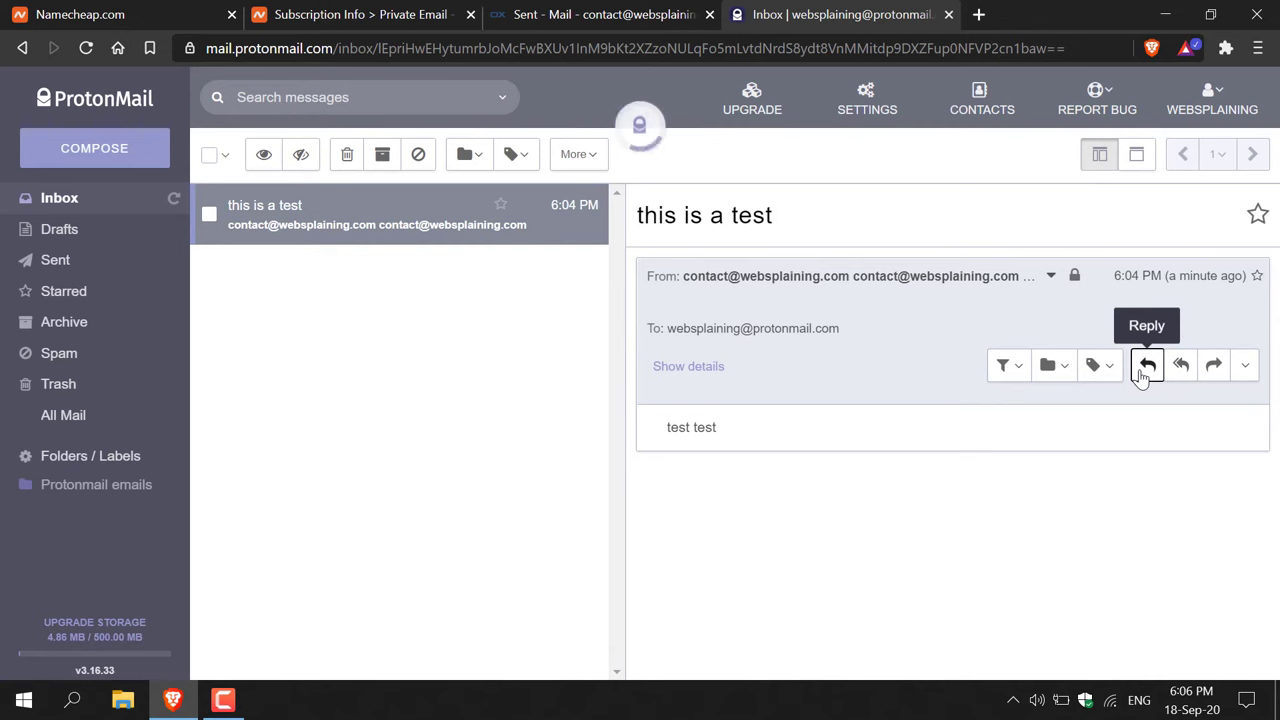
type("nice test")
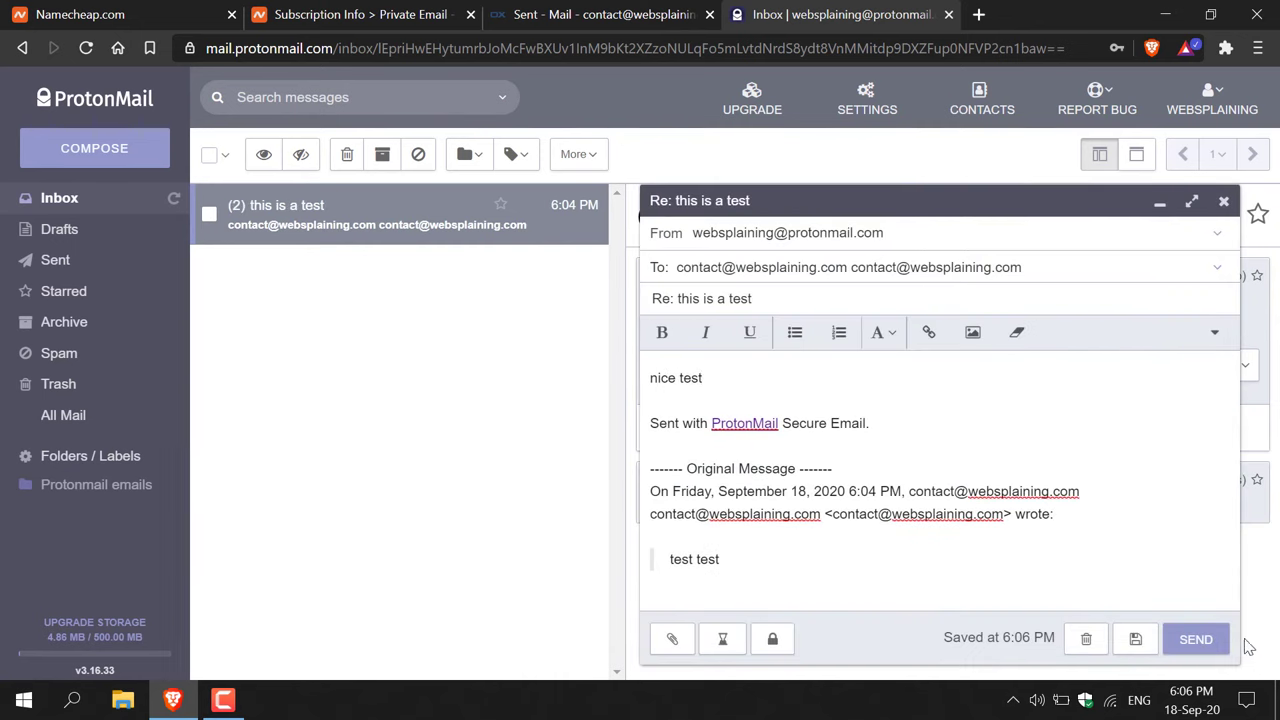
left_click(1222, 645)
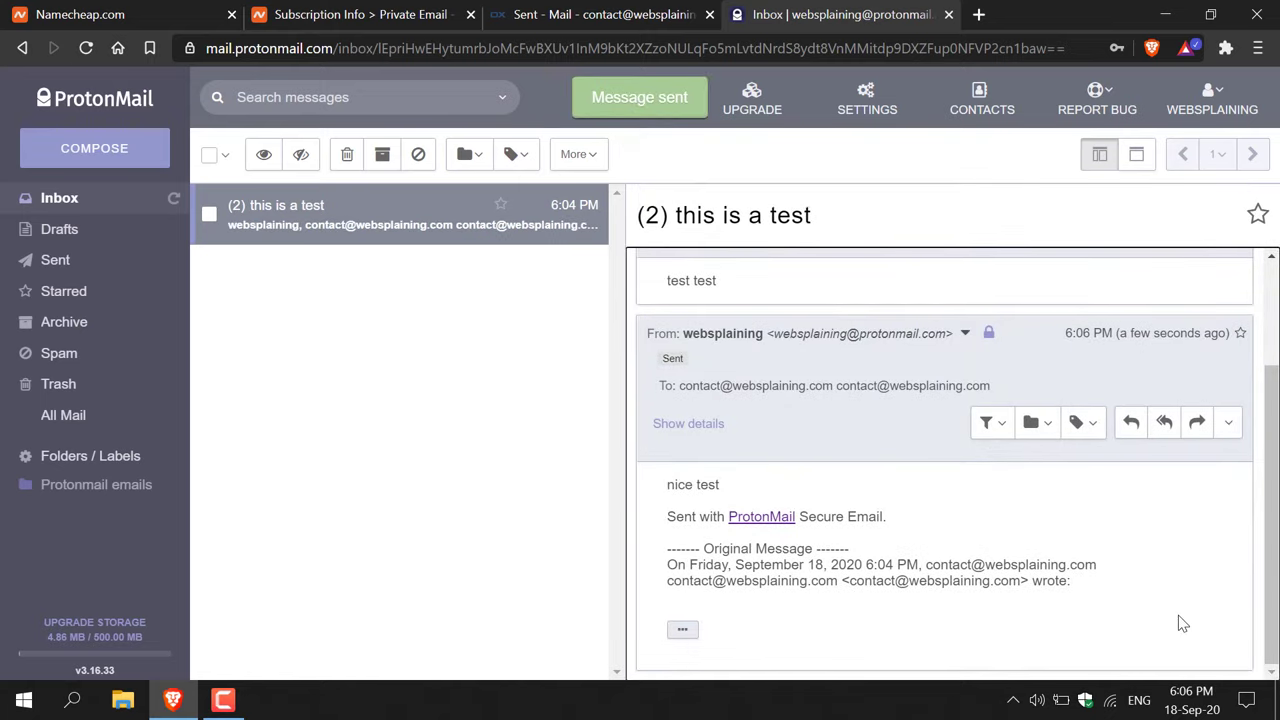
left_click(648, 12)
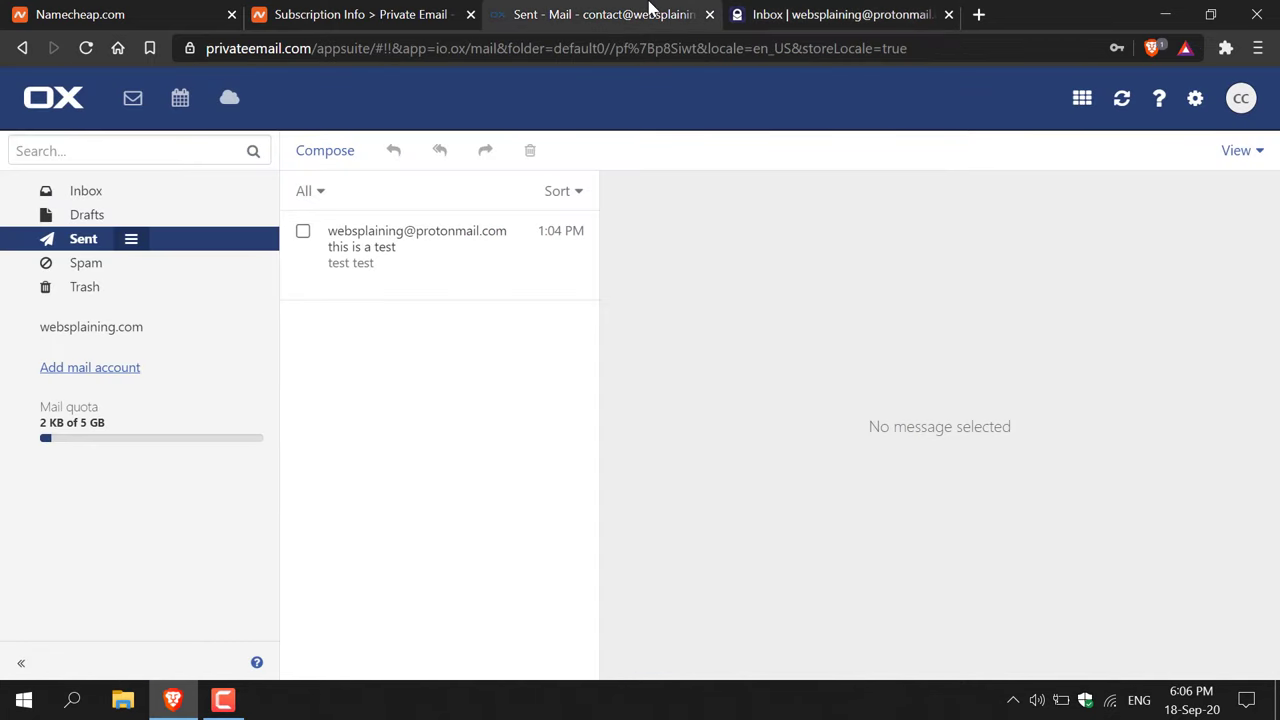
- Reload the Private Email inbox, cancel the two-factor prompt, and read the 'Re: this is a test' reply
left_click(112, 192)
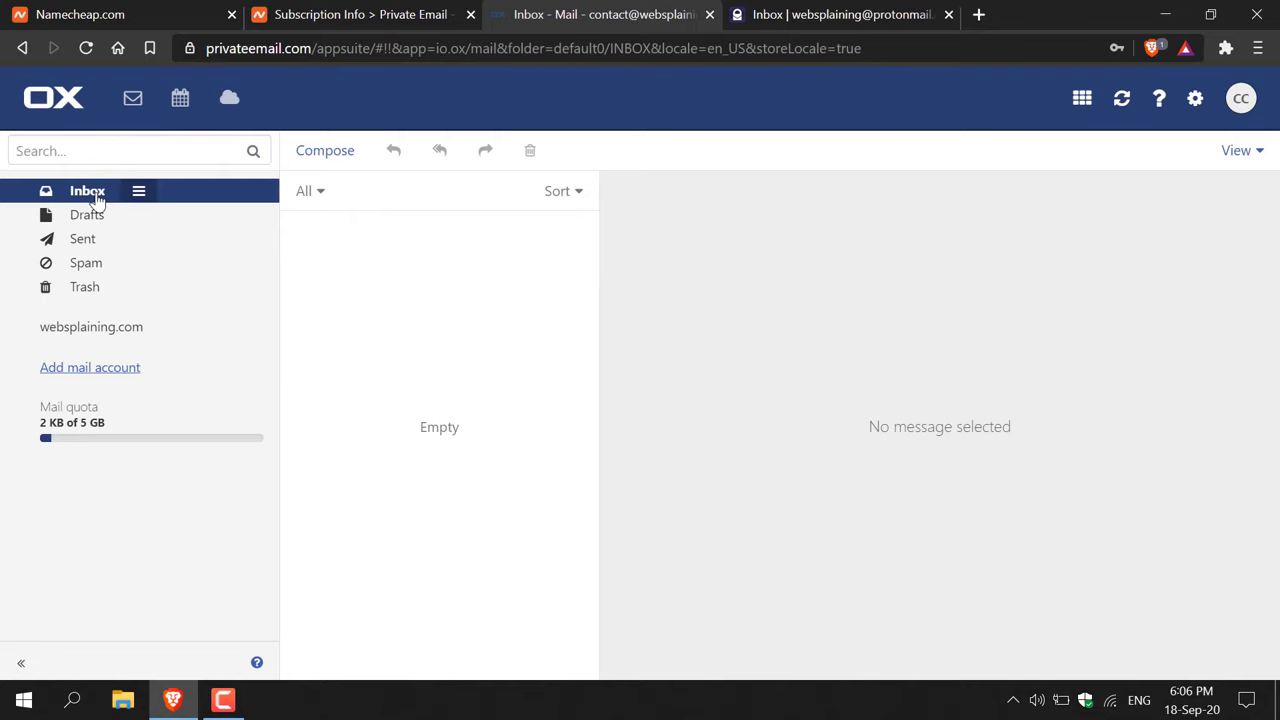
left_click(93, 49)
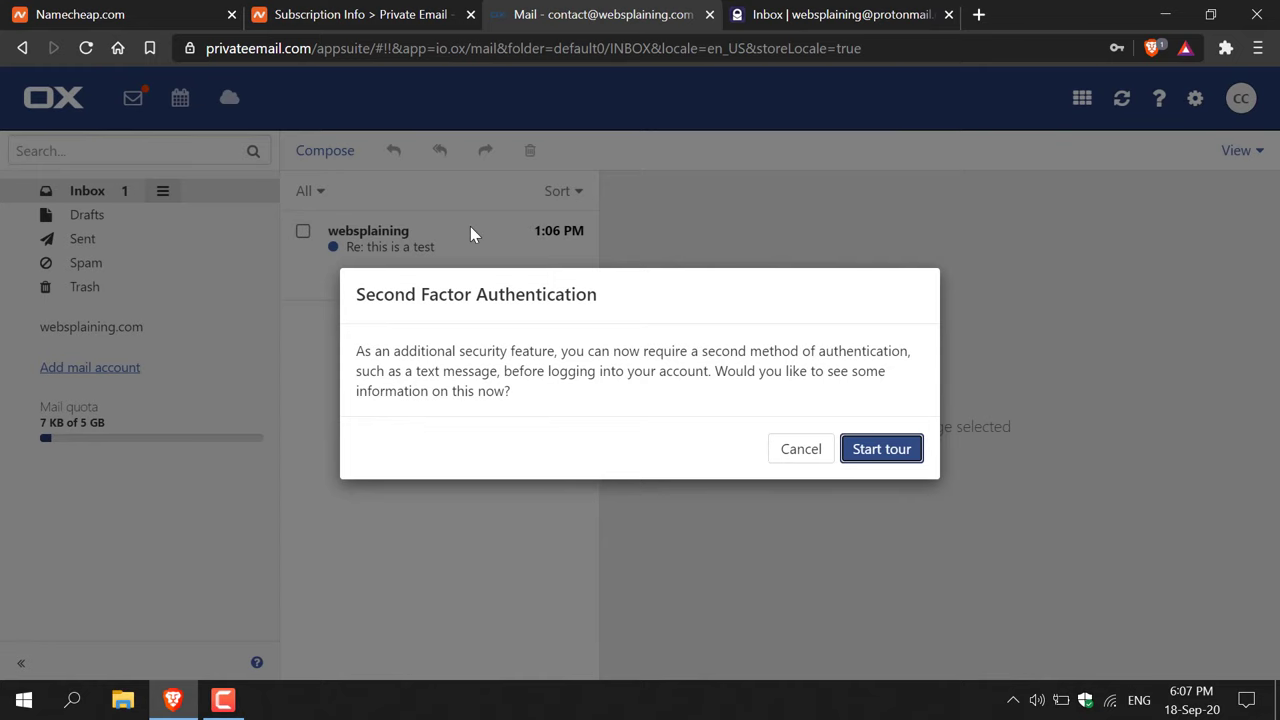
left_click(810, 449)
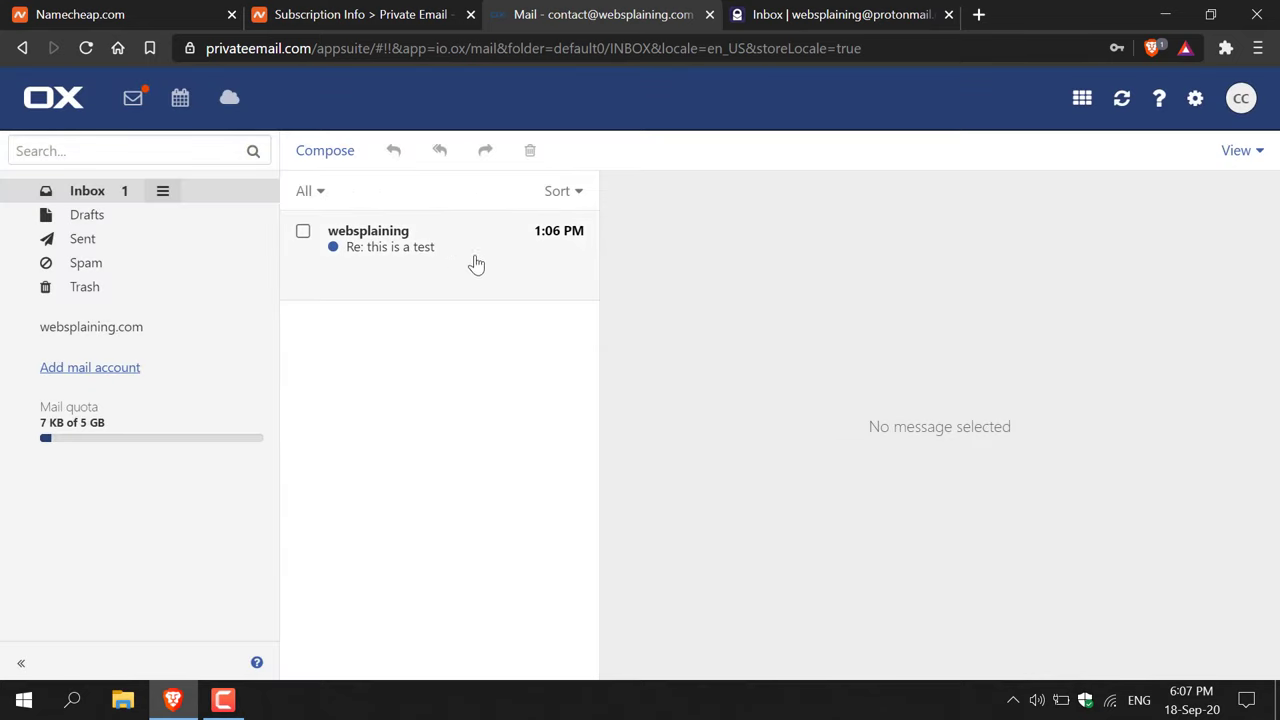
left_click(434, 258)
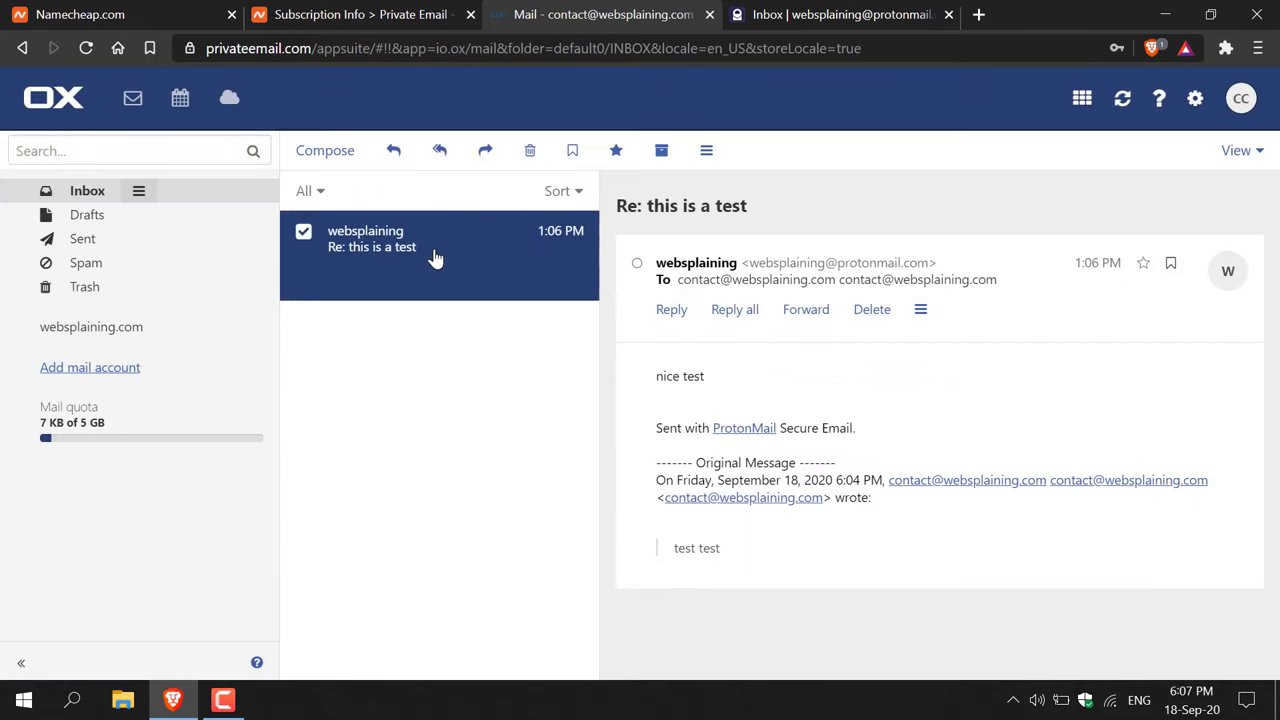